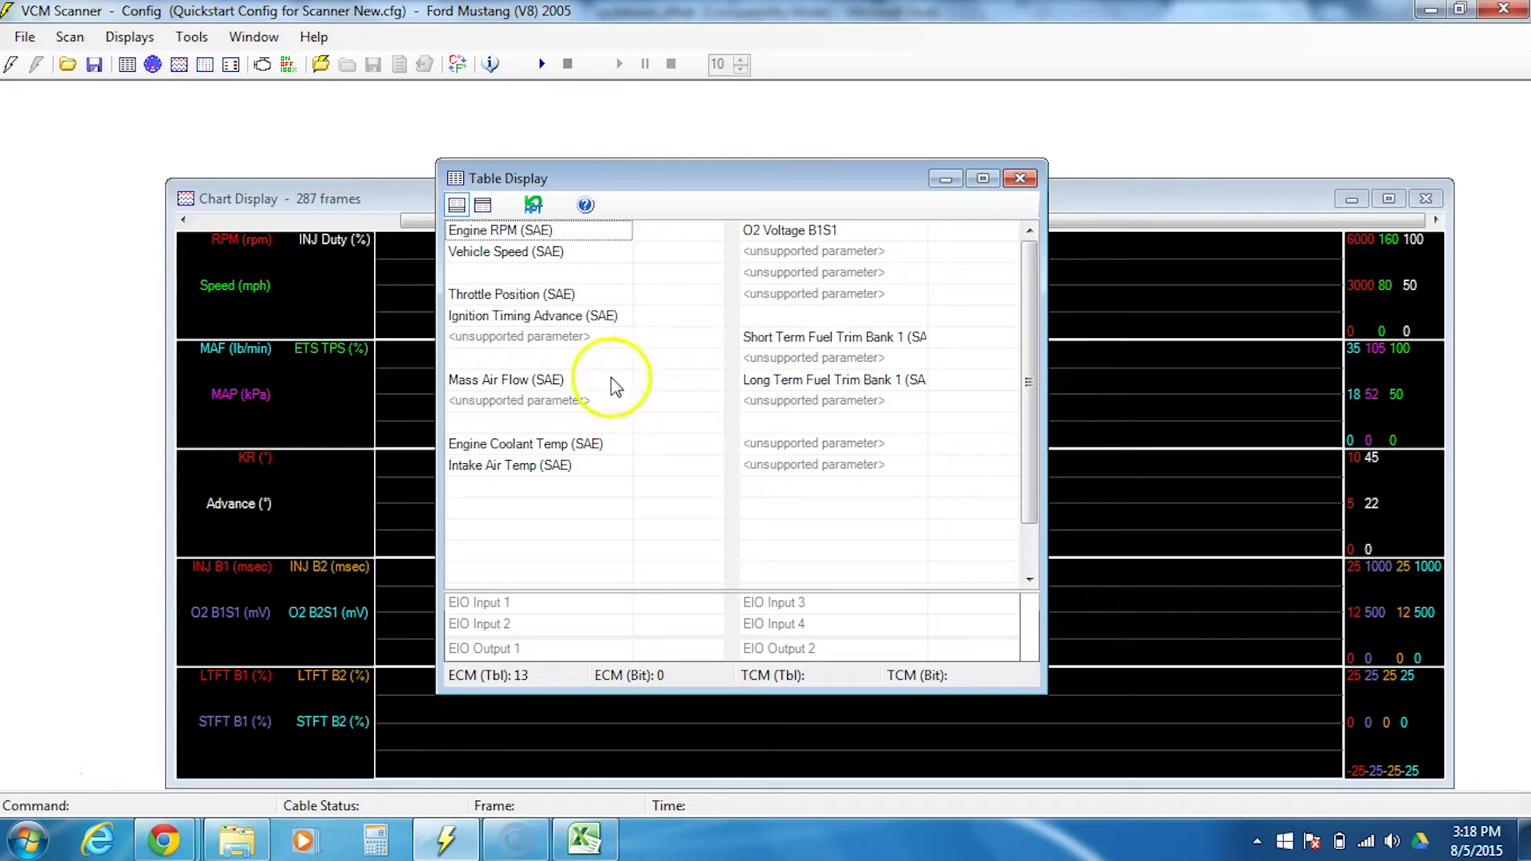
- Click into the Quickstart Table Display and open the Scan menu
click(696, 319)
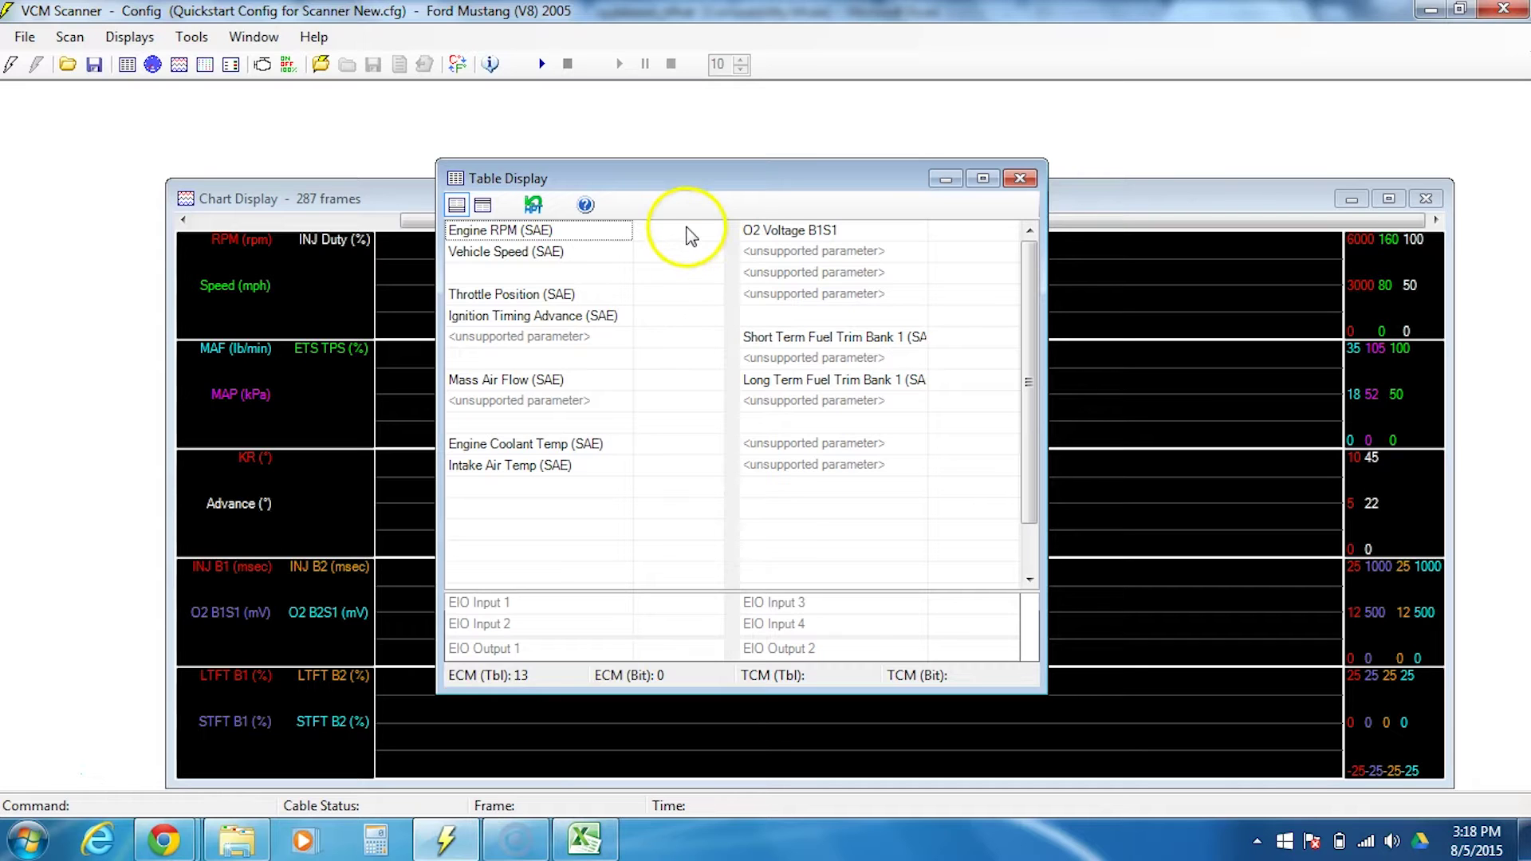
click(70, 37)
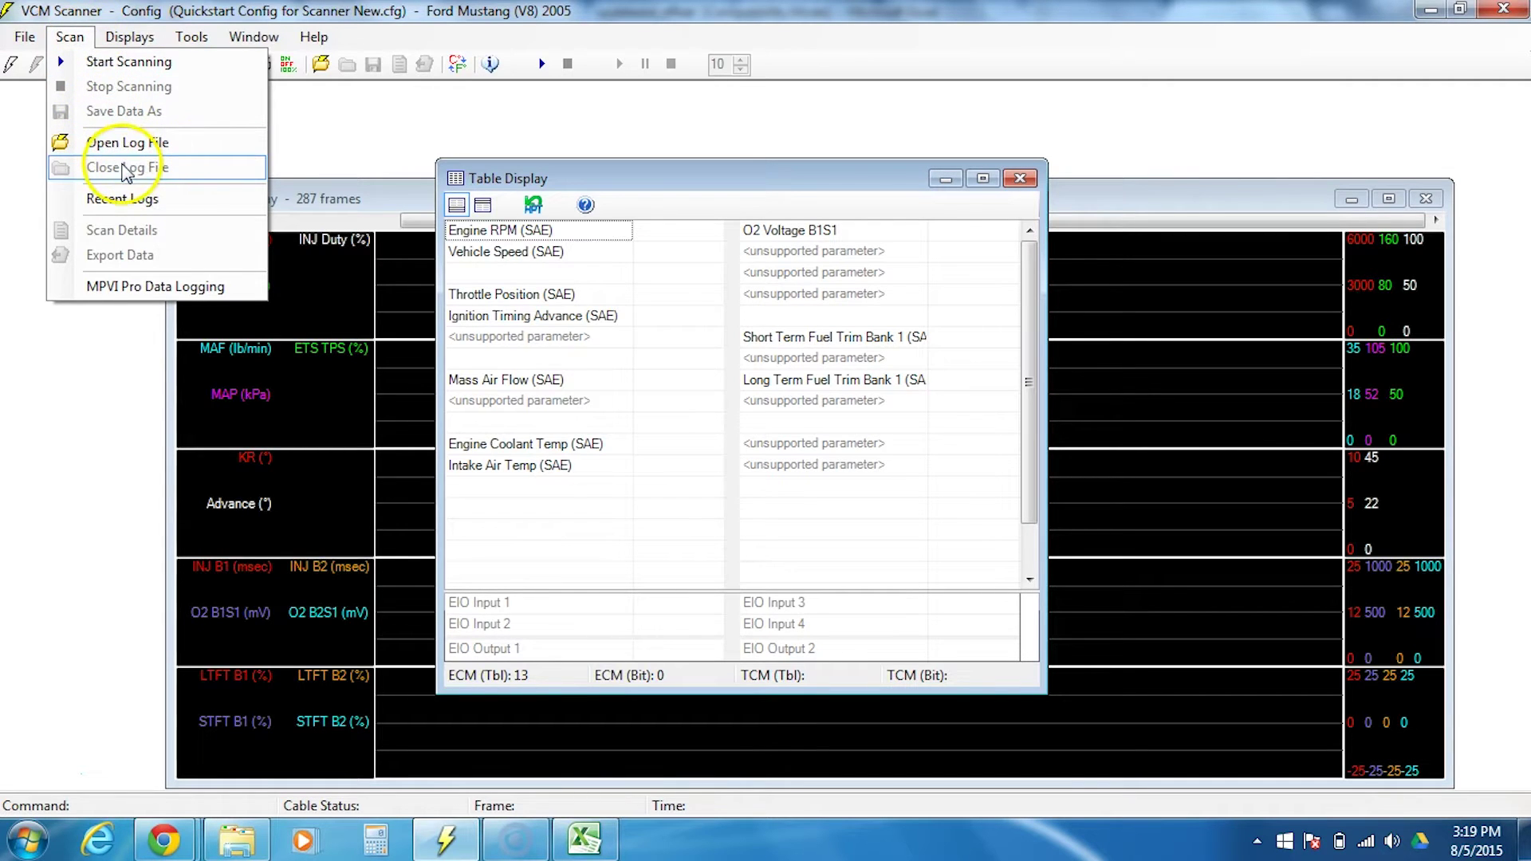
- Dismiss the Scan menu, bring up Displays > Table (Primary) and move it up-left over the chart
click(289, 137)
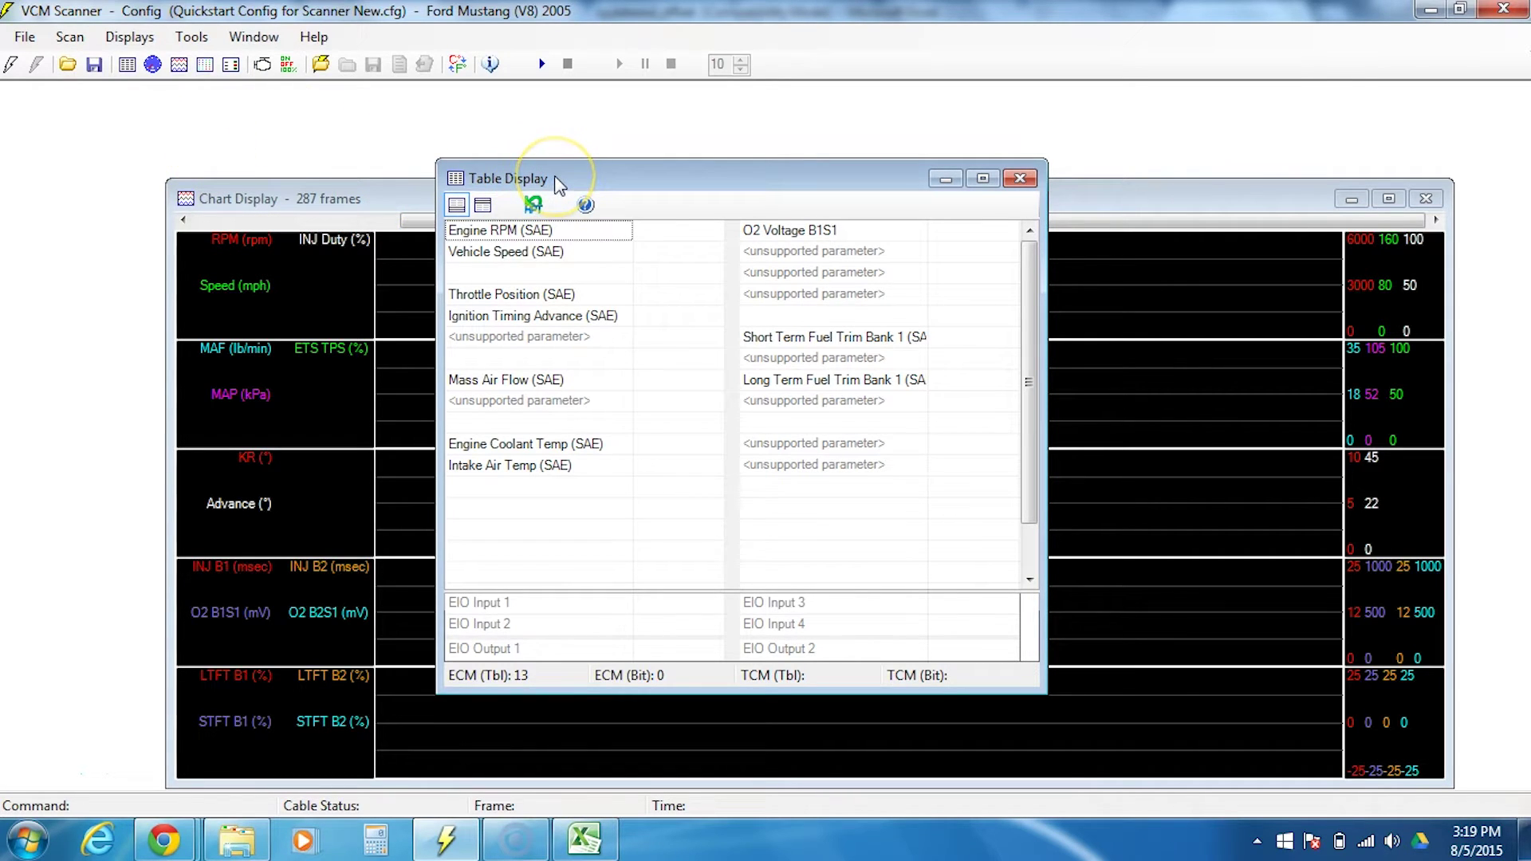
click(129, 38)
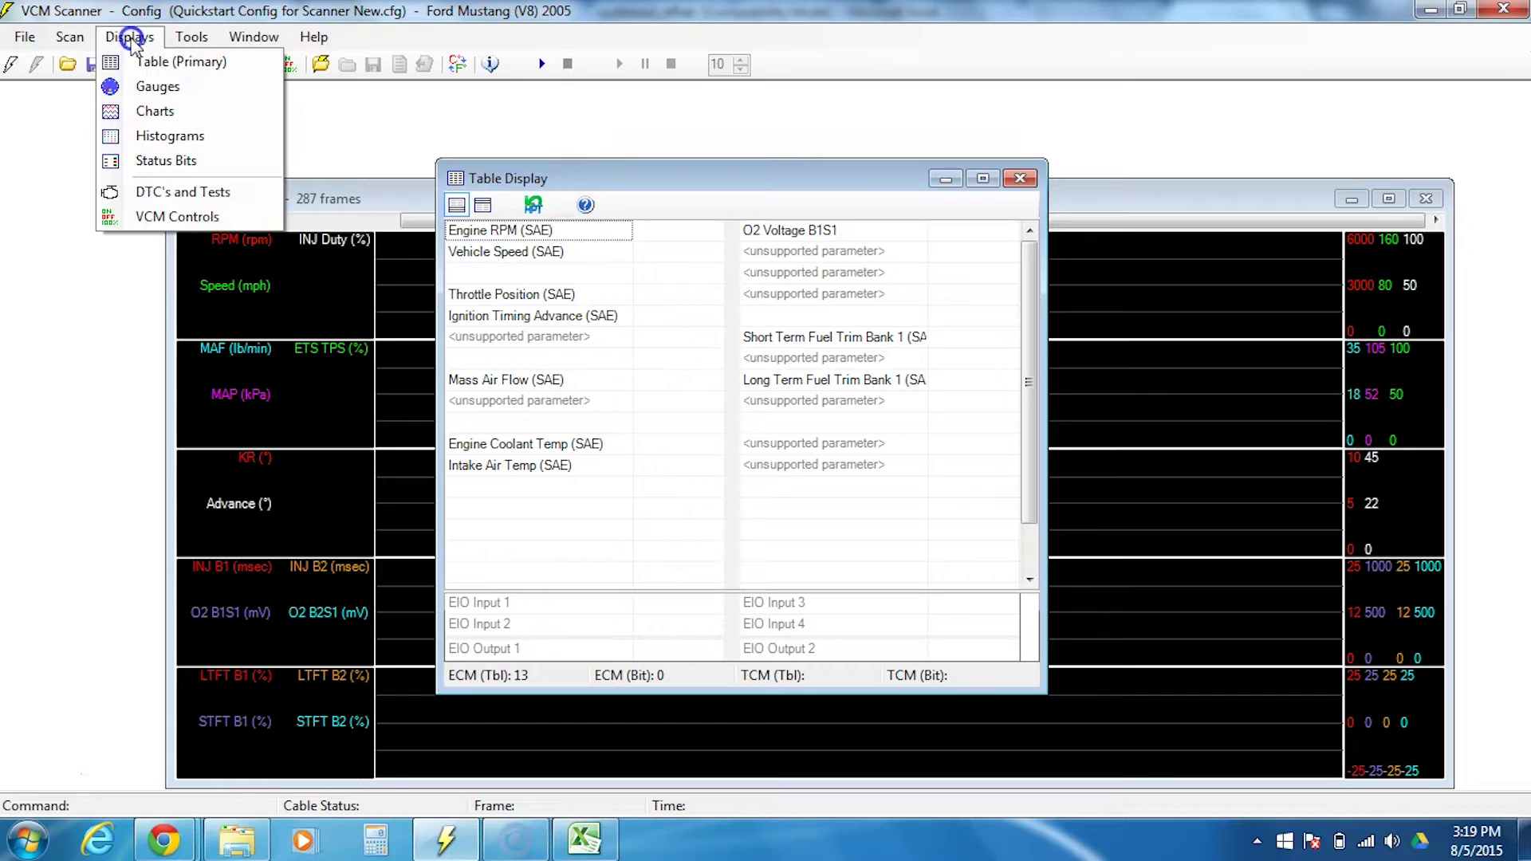
click(221, 70)
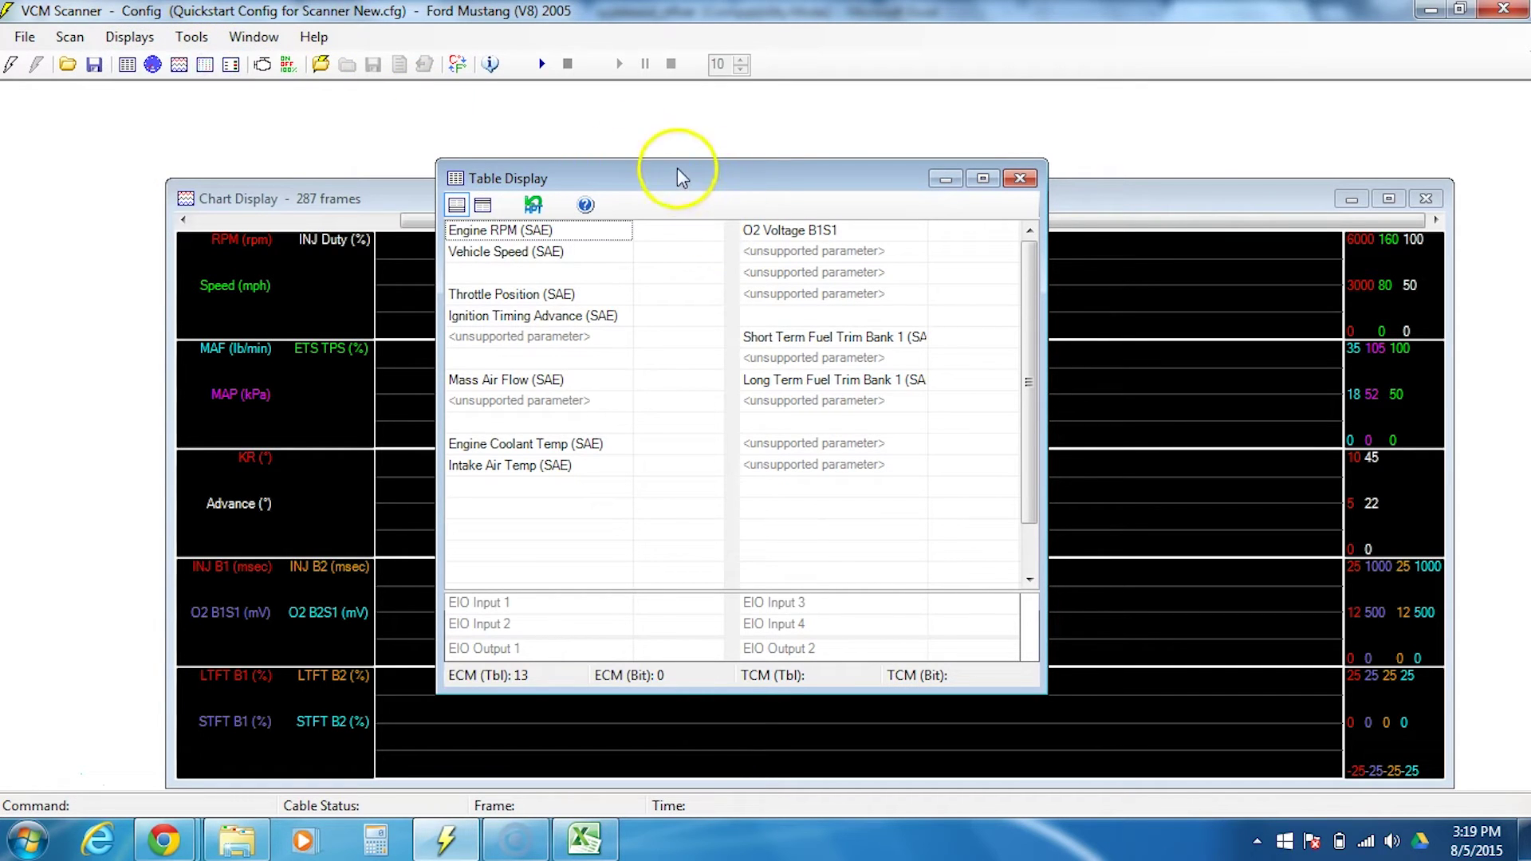
drag(675, 175, 496, 120)
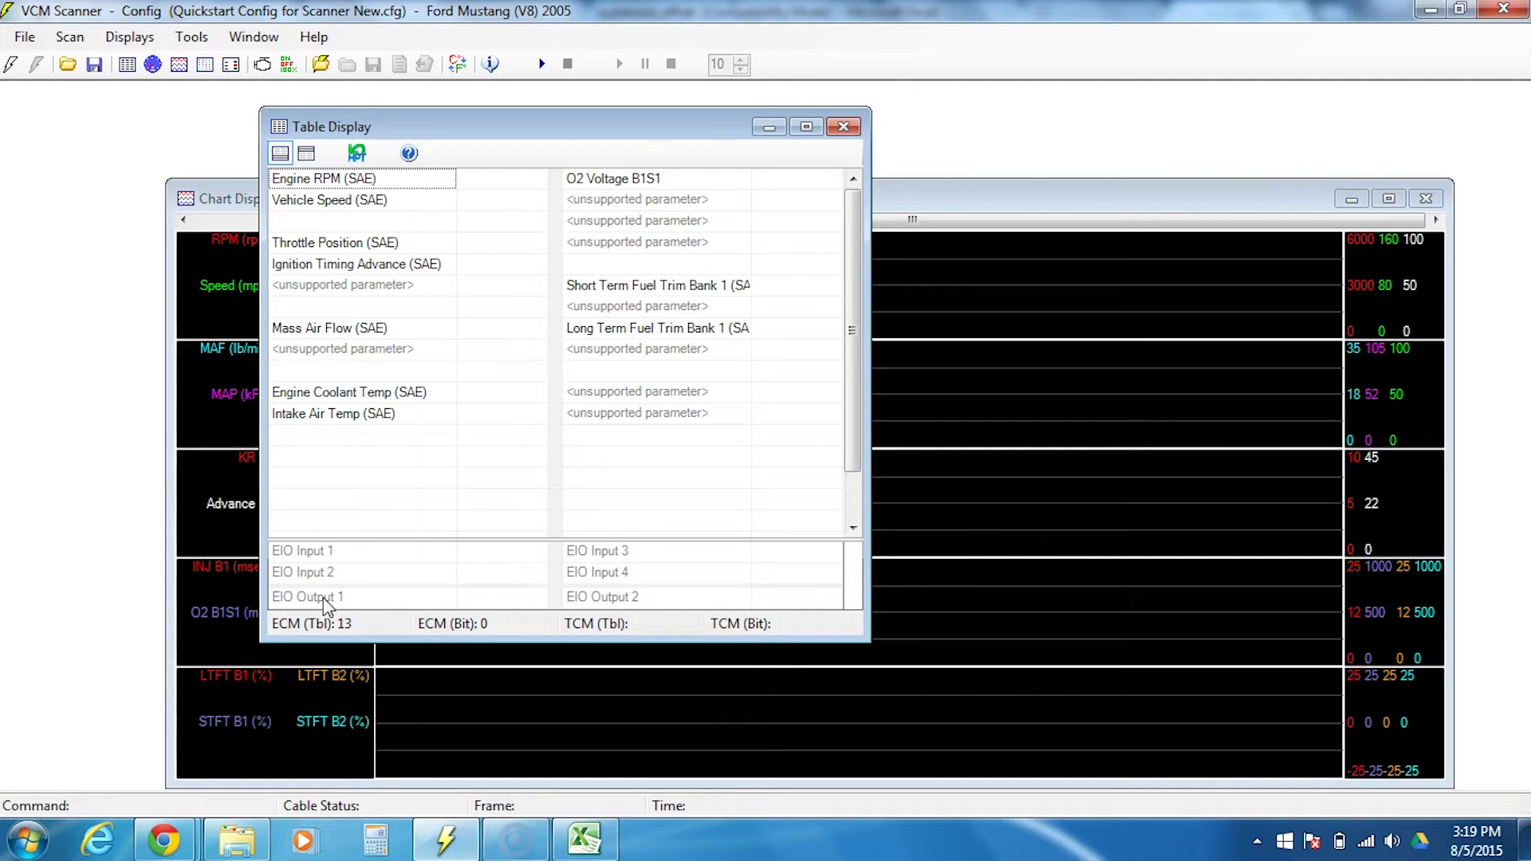
- Select the EIO Input 1 row and bring up its Insert Input / Delete / Clear Table menu
click(304, 555)
right_click(321, 551)
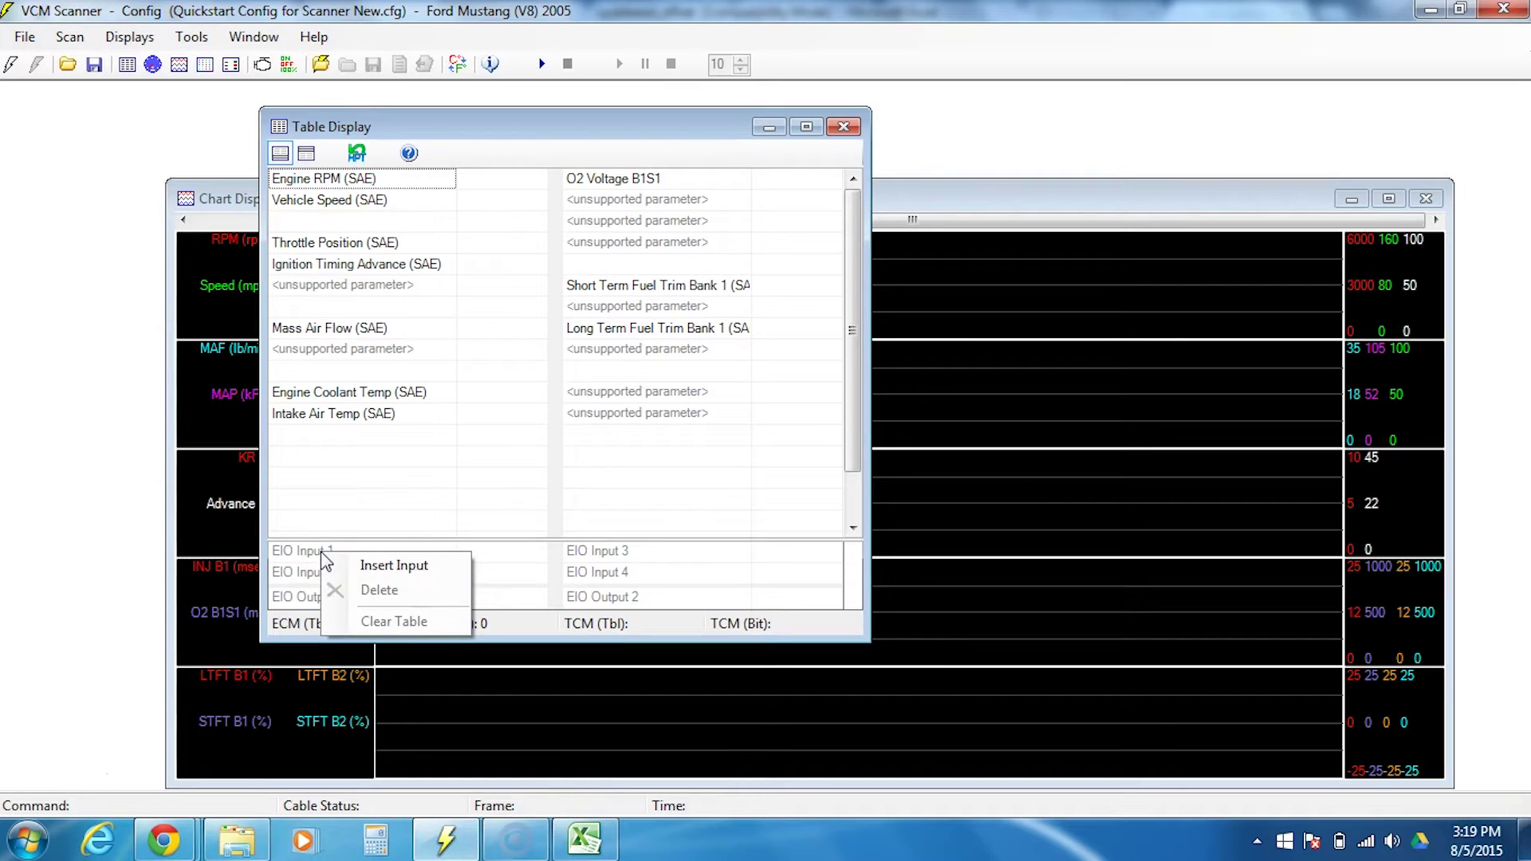
- Insert an input at EIO Input 1 and expand User Defined in Insert AUXs, showing Daytona Sens WB02
click(402, 566)
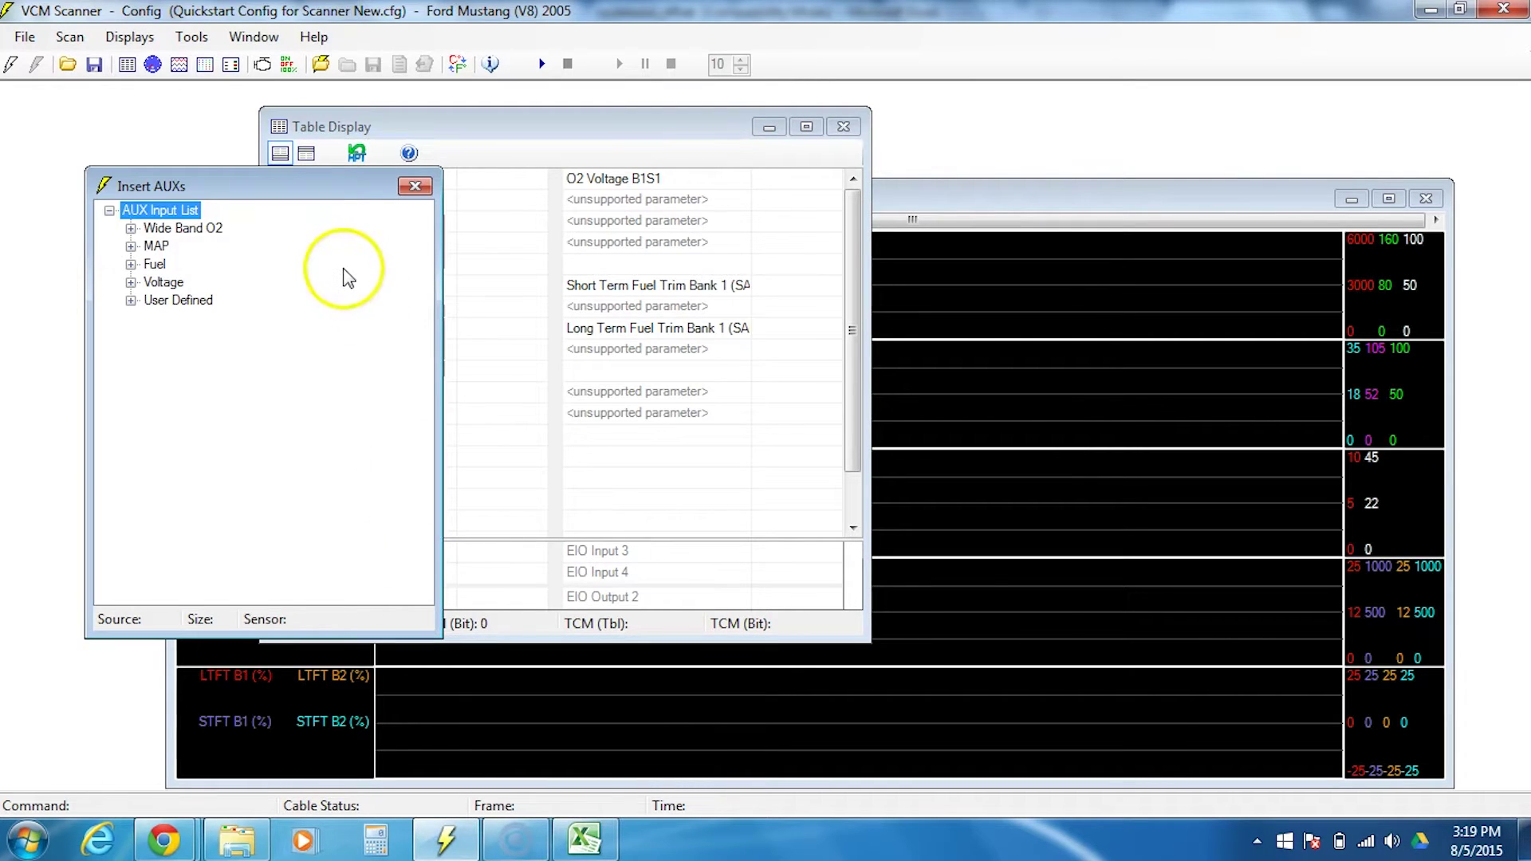
drag(309, 193, 677, 168)
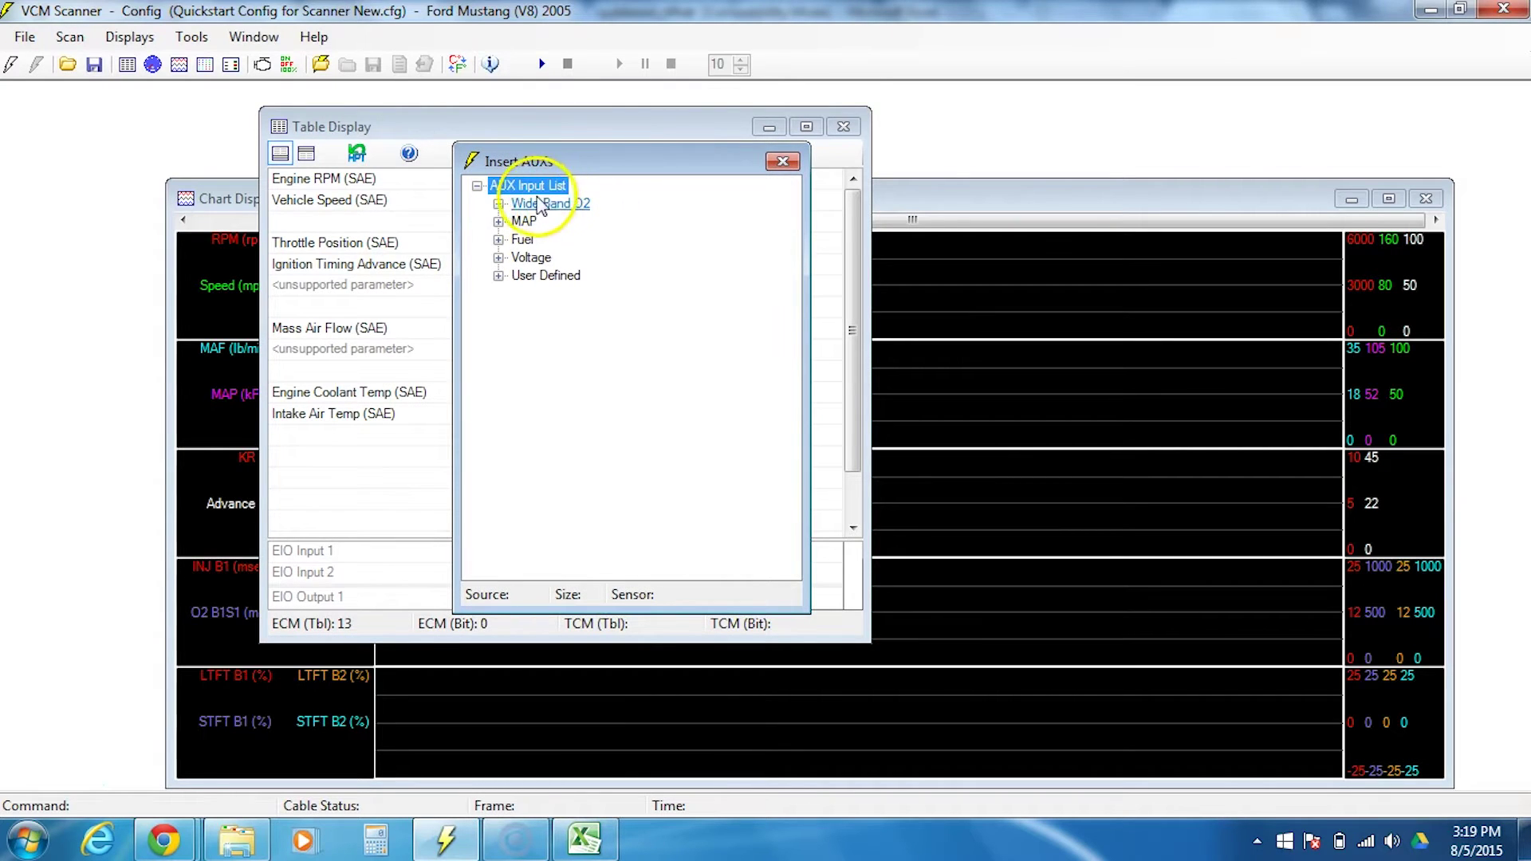
click(498, 204)
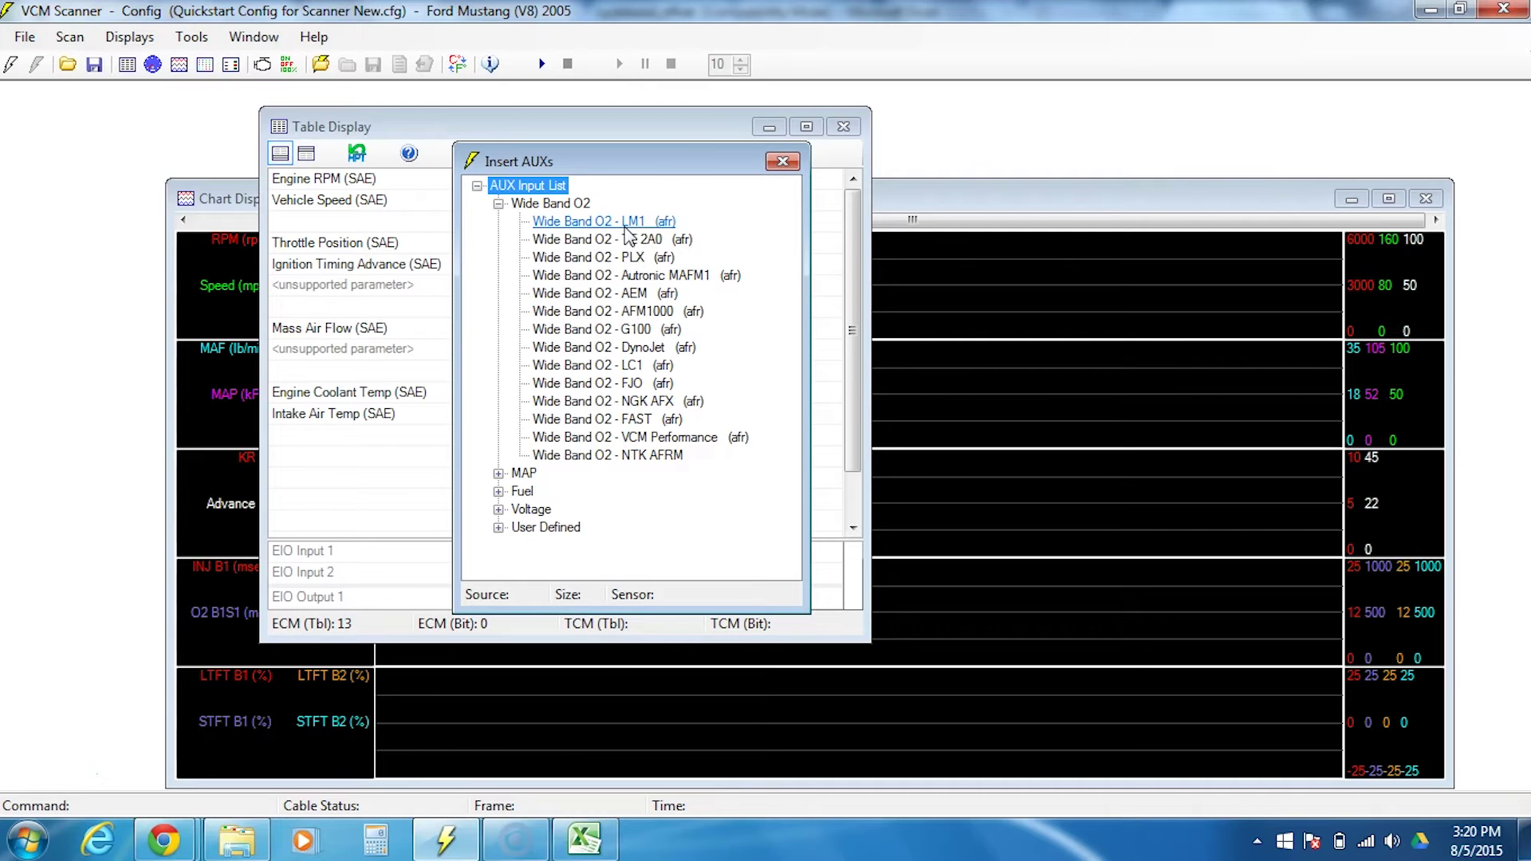
click(498, 204)
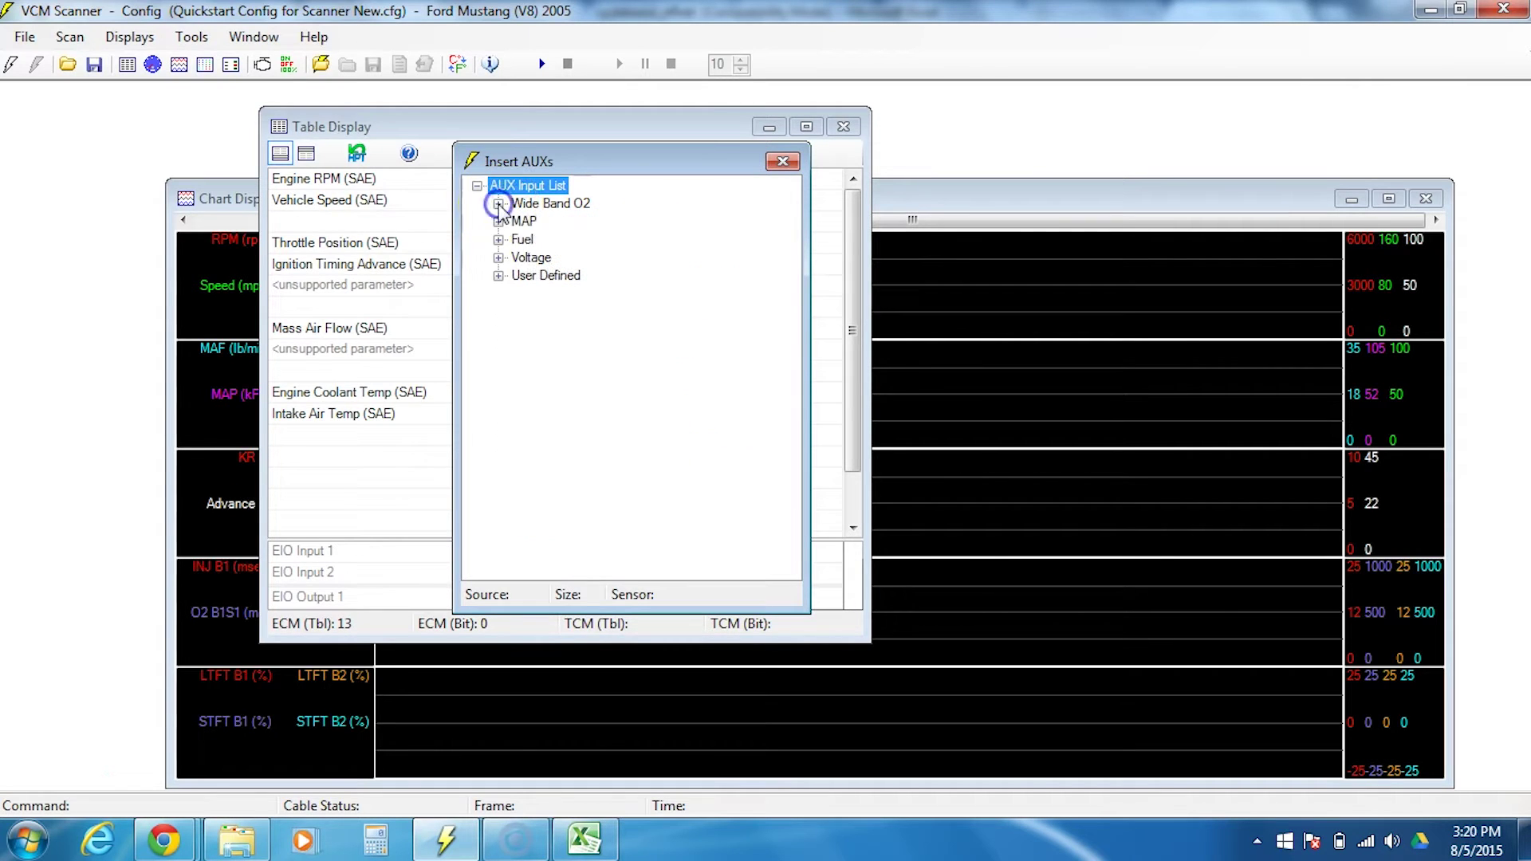
click(499, 276)
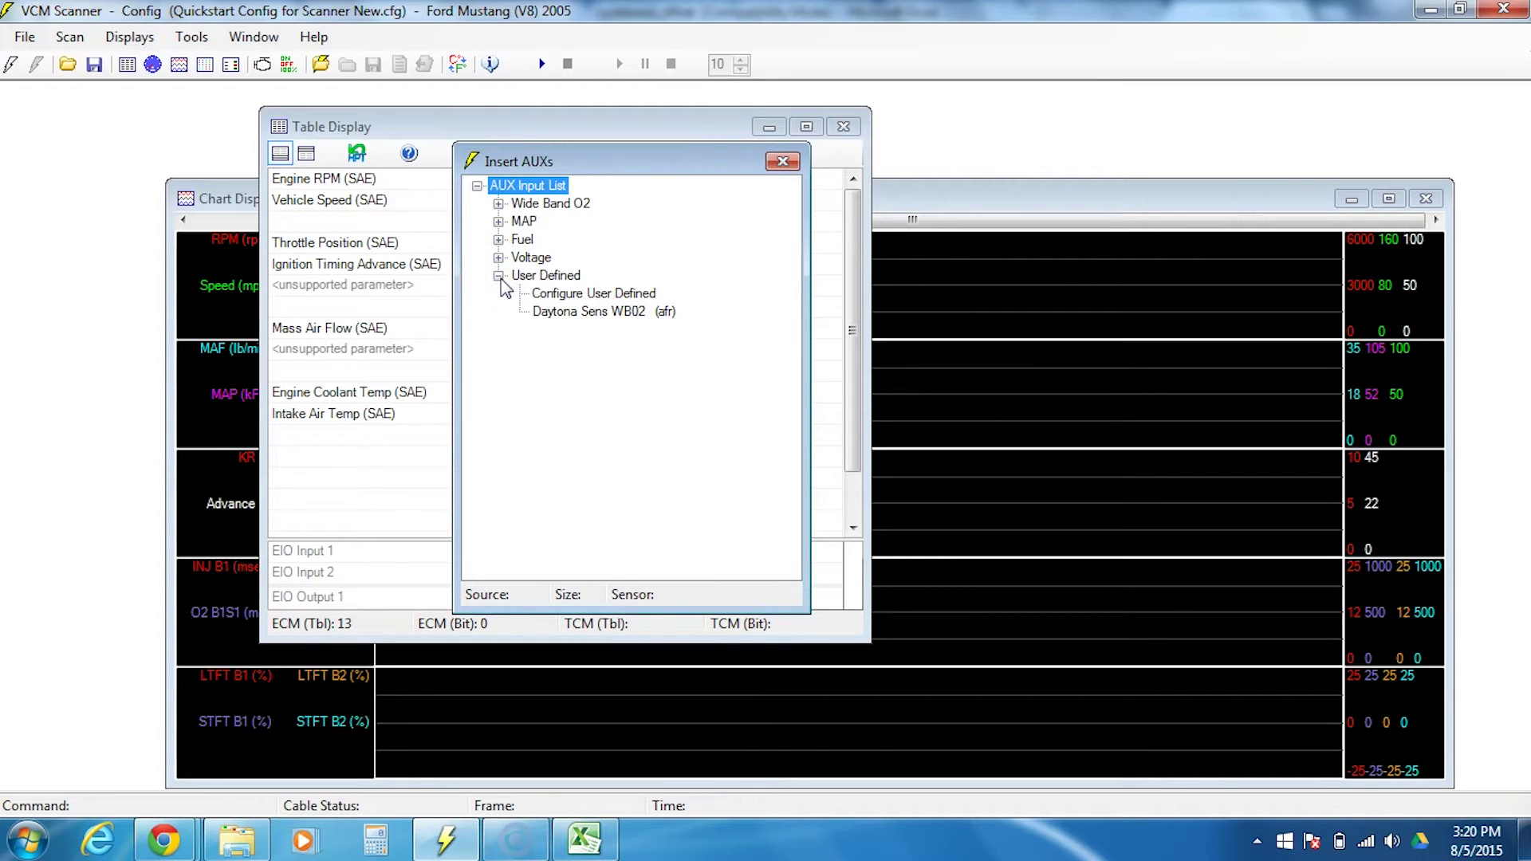
- Define user input 2 named 'WEGO IV Wideband' with abbreviation 'WEGO IV'
click(597, 297)
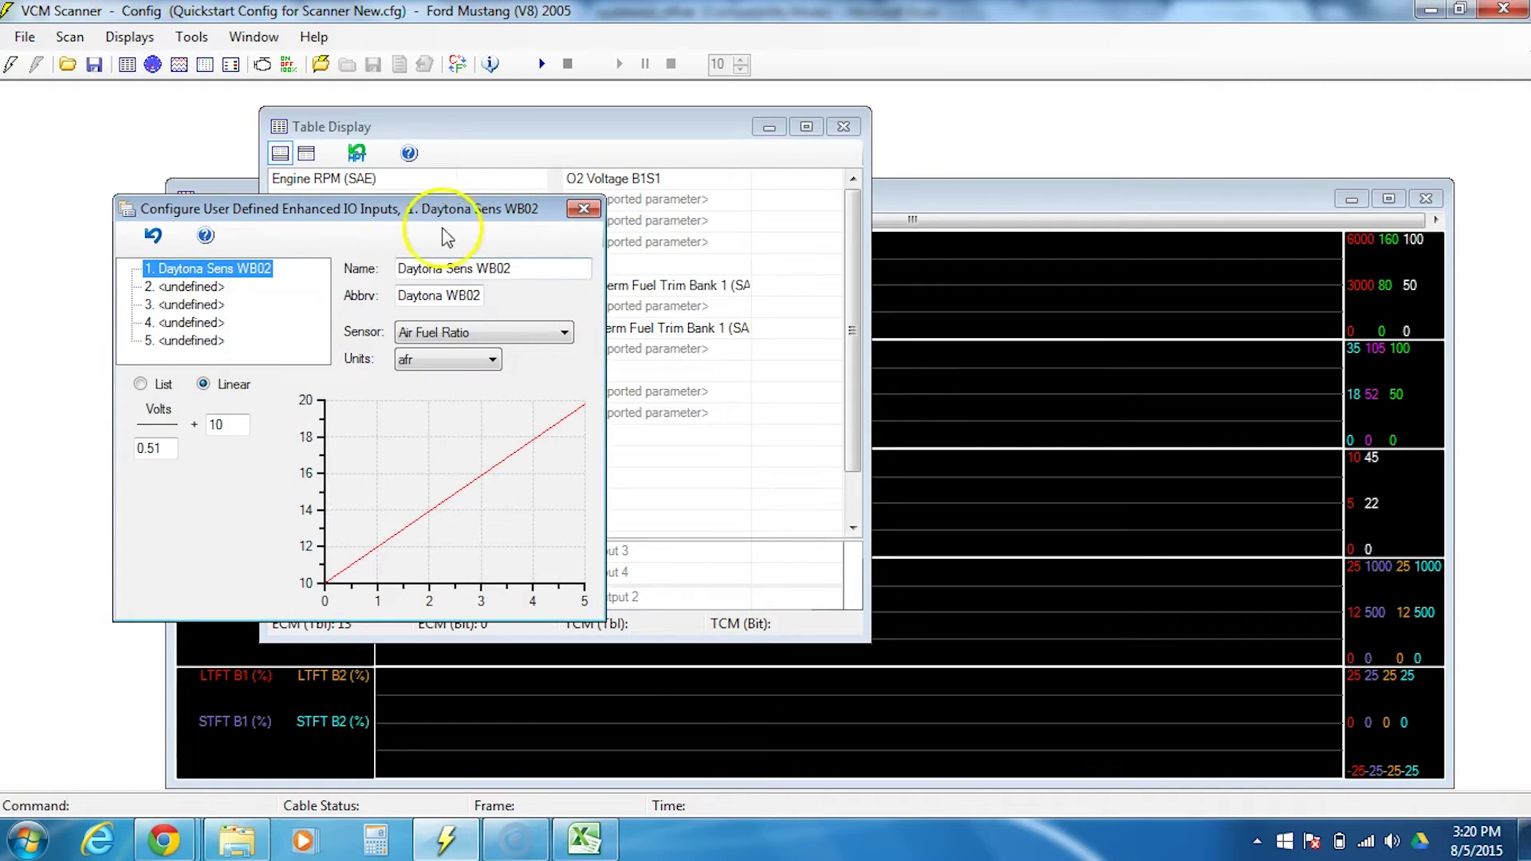
click(177, 288)
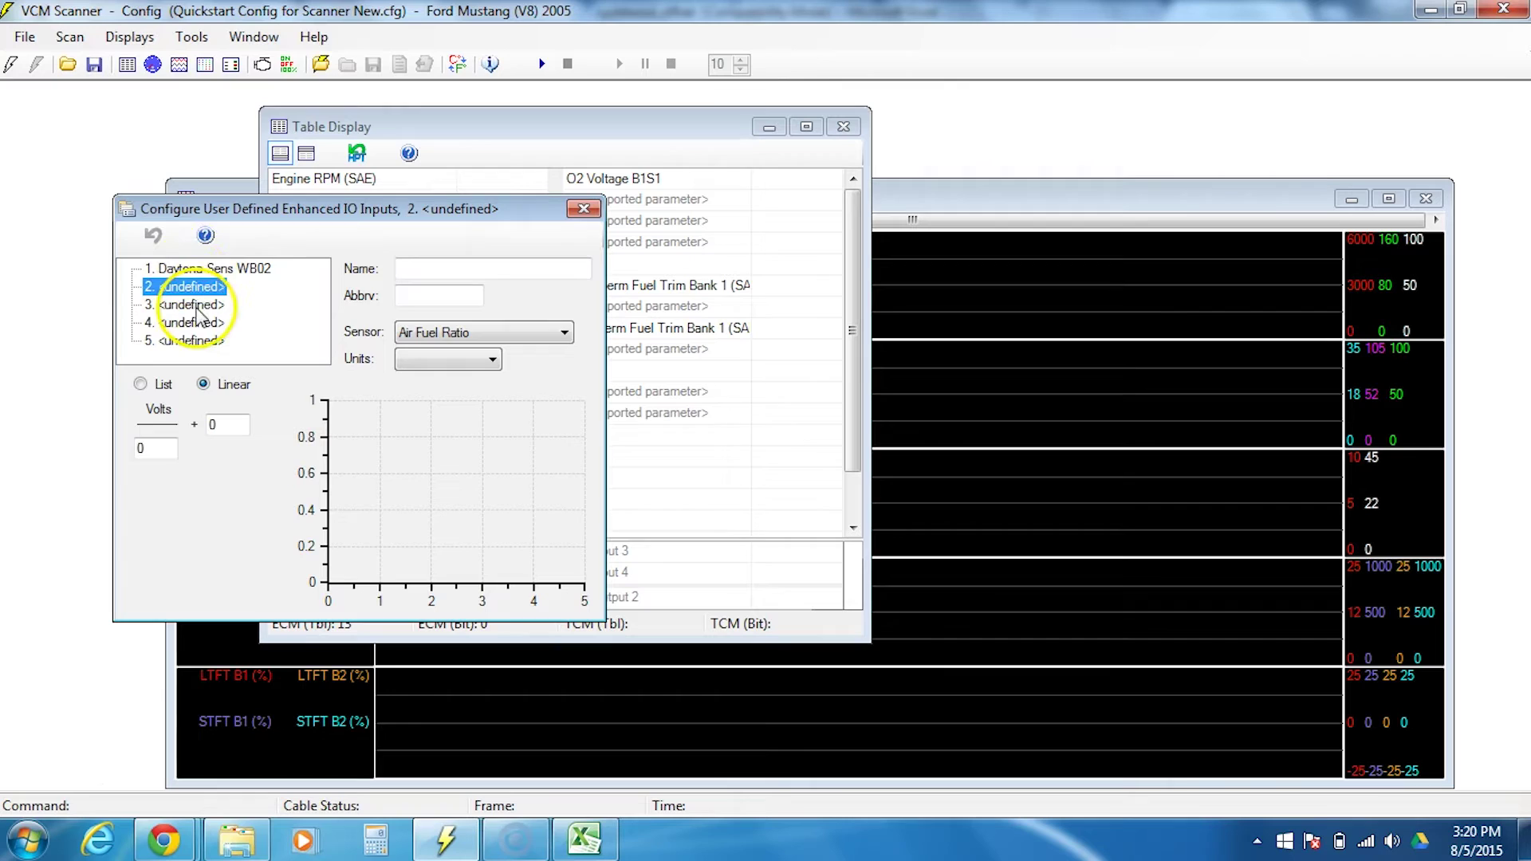
click(423, 267)
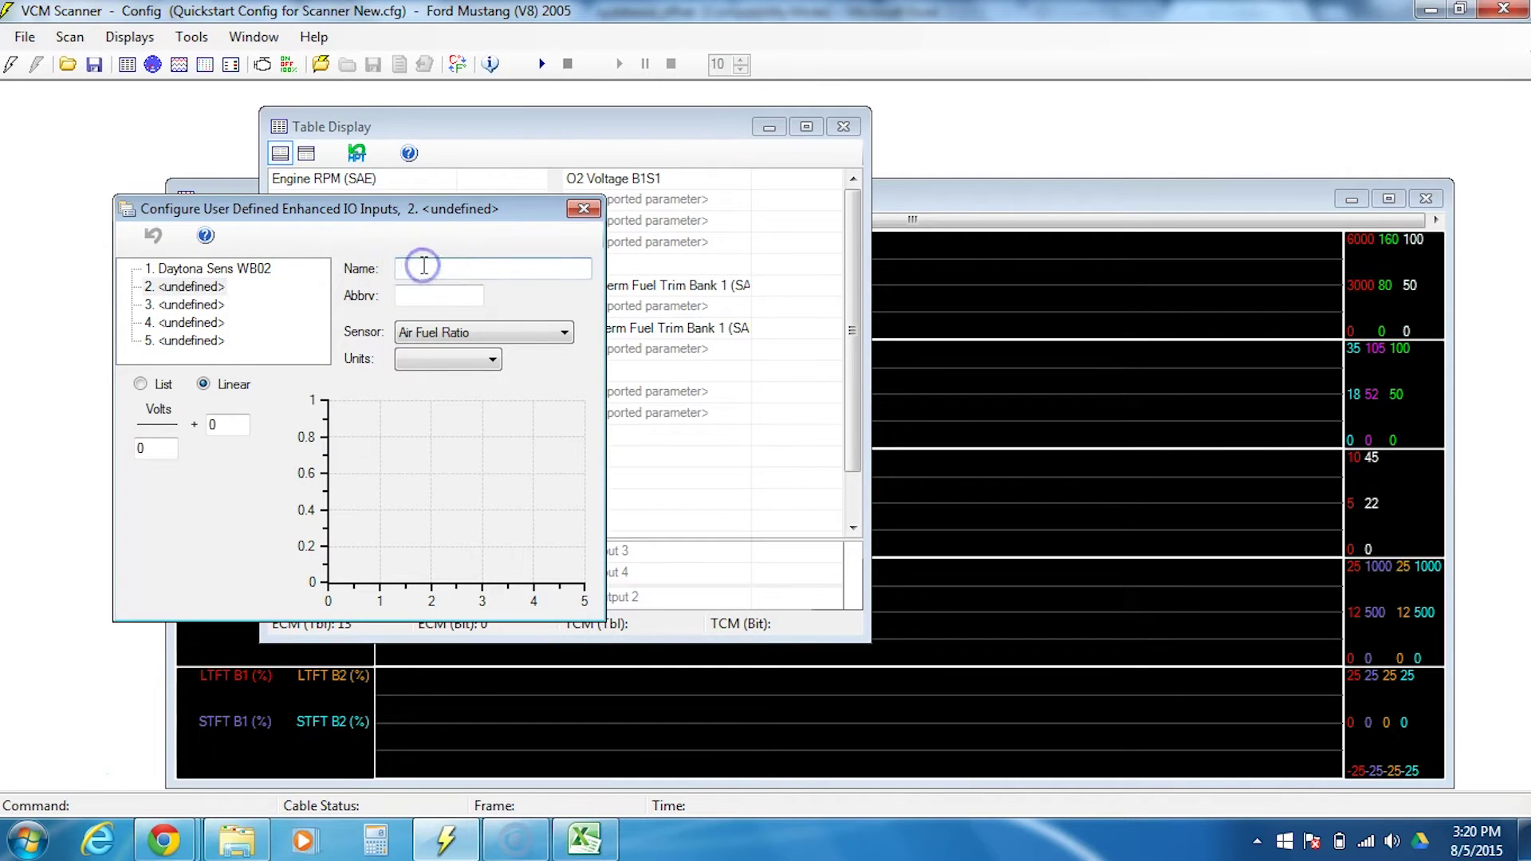
text(WEGO )
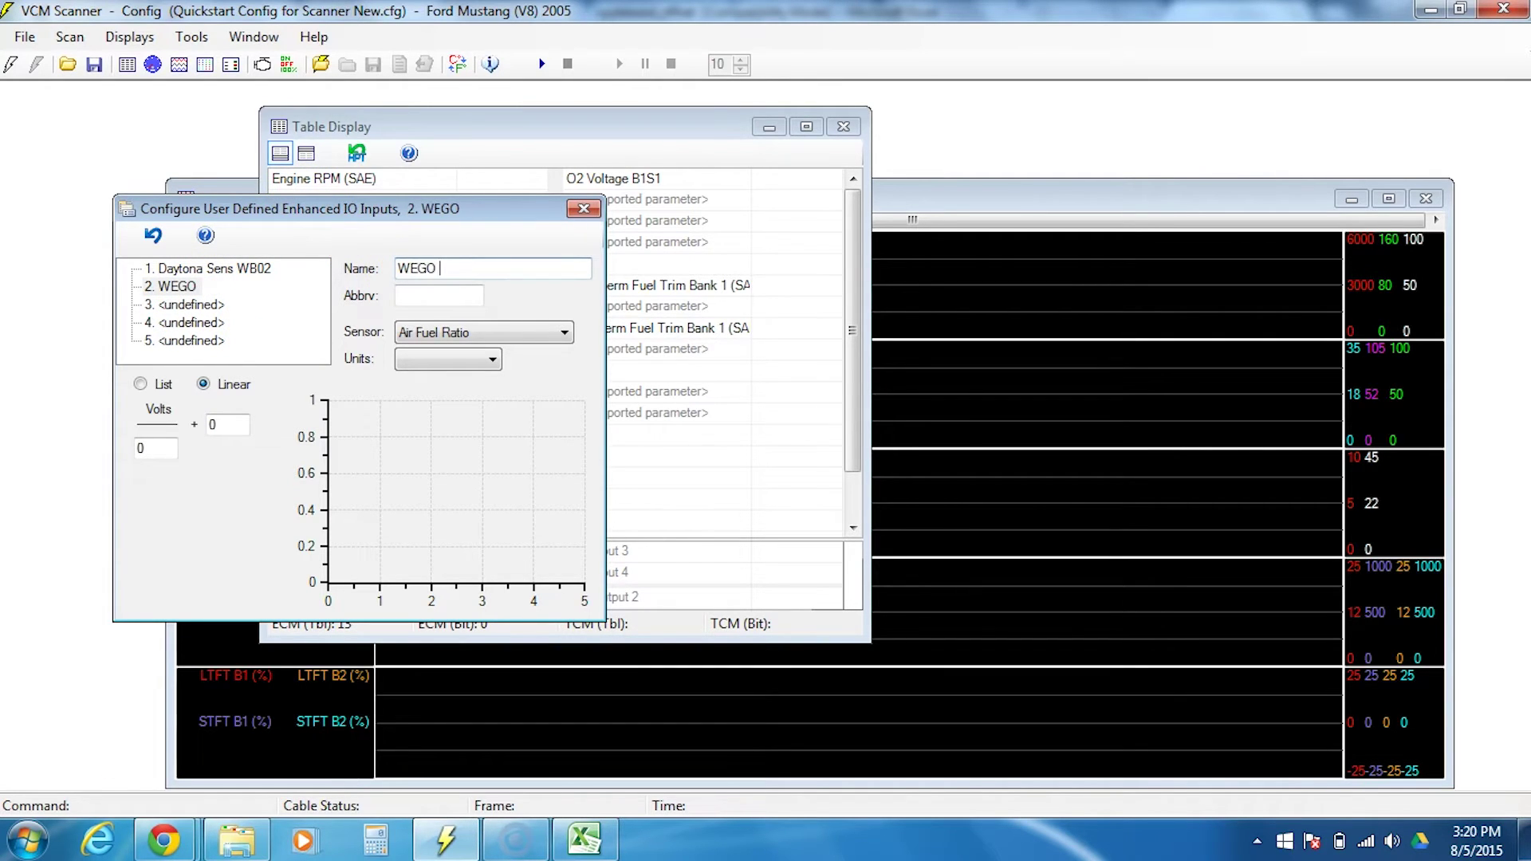
text(IV Wideband)
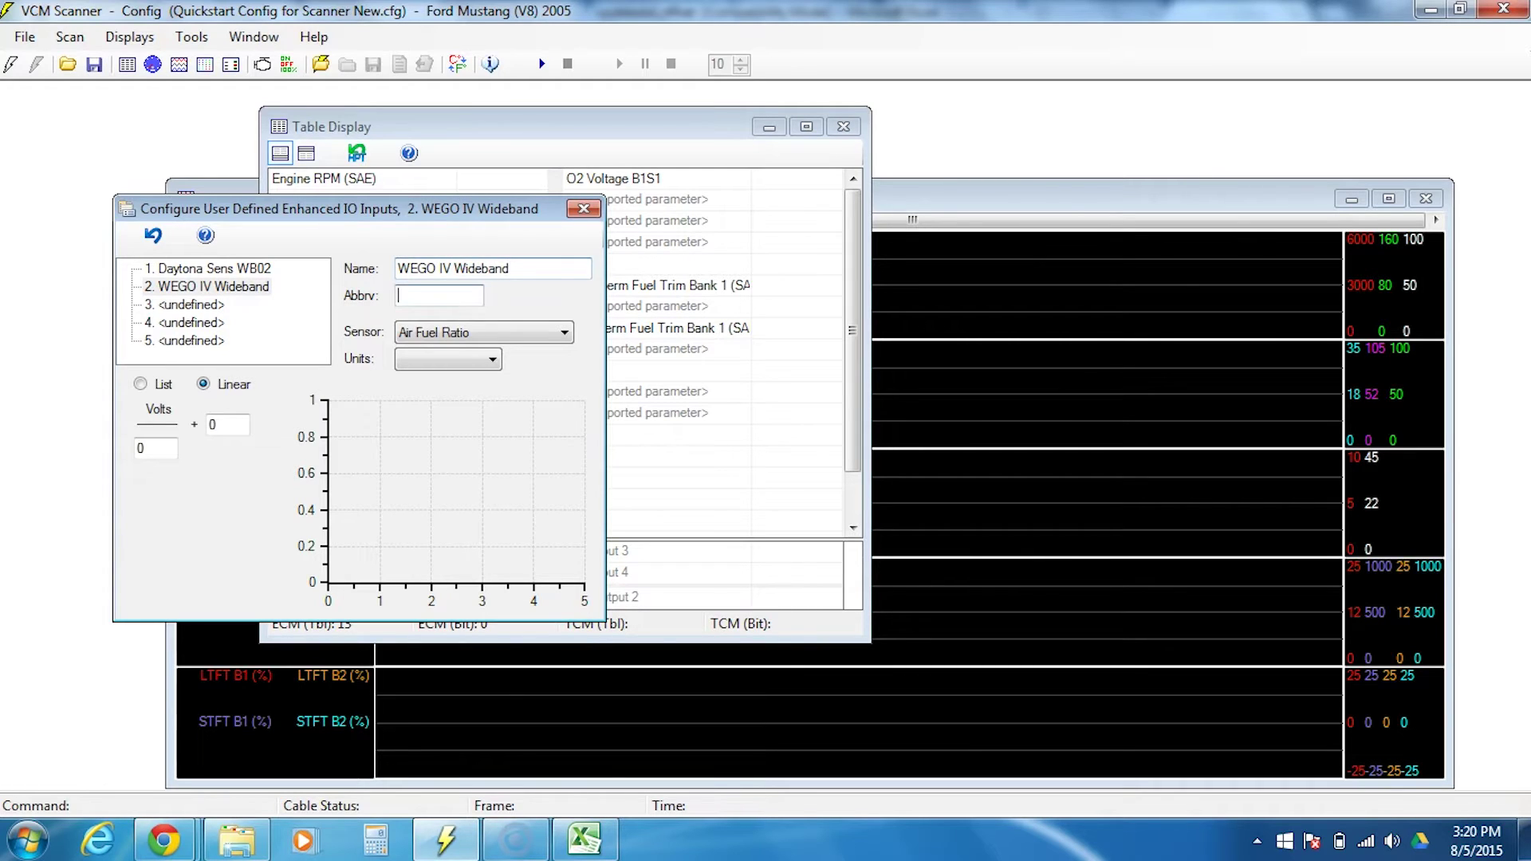
click(439, 295)
text(WEGO IV)
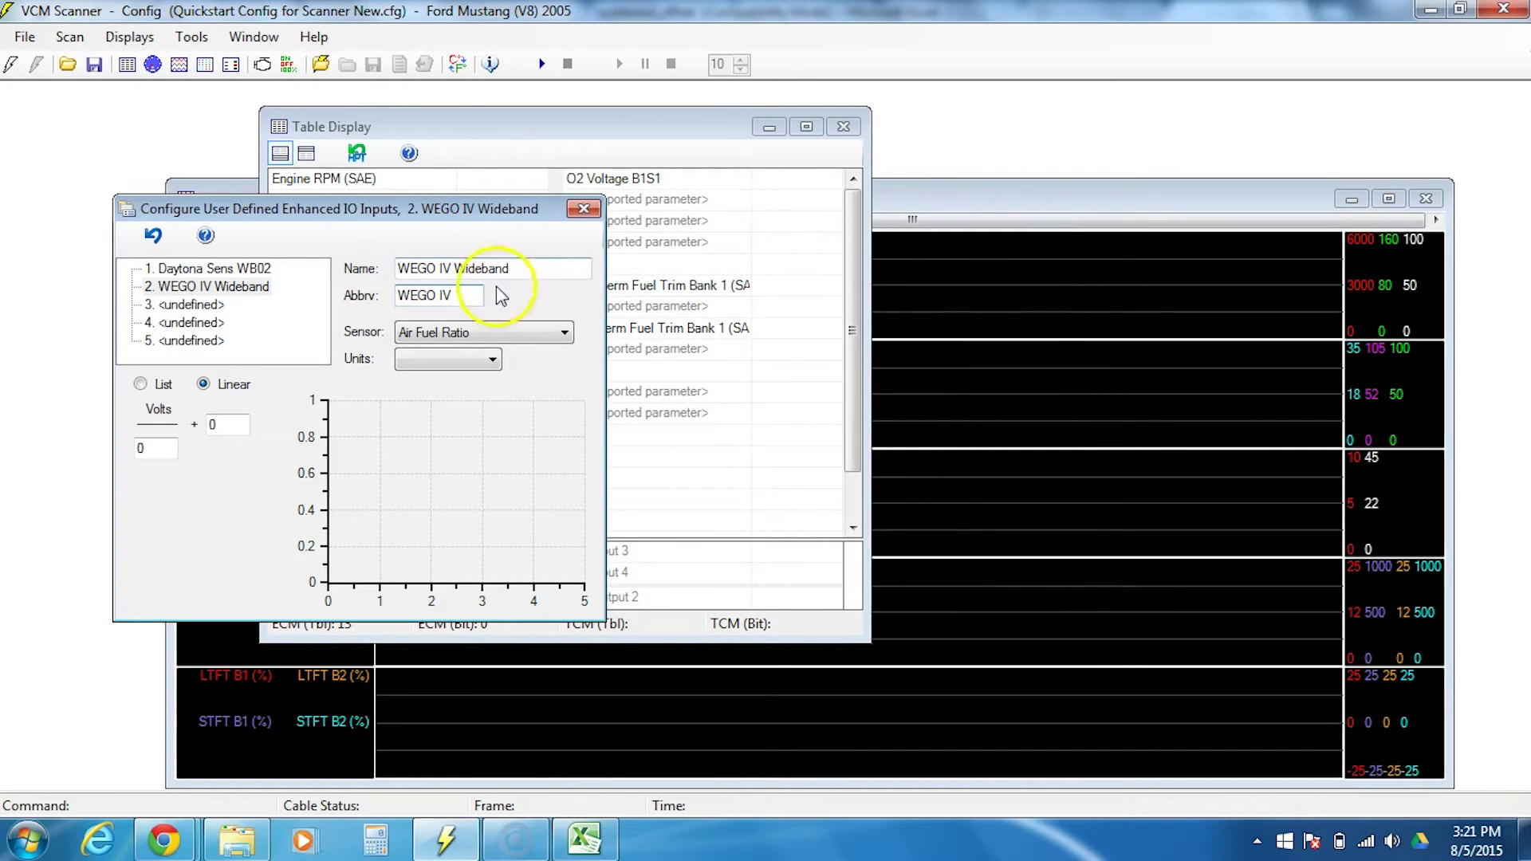
text(_)
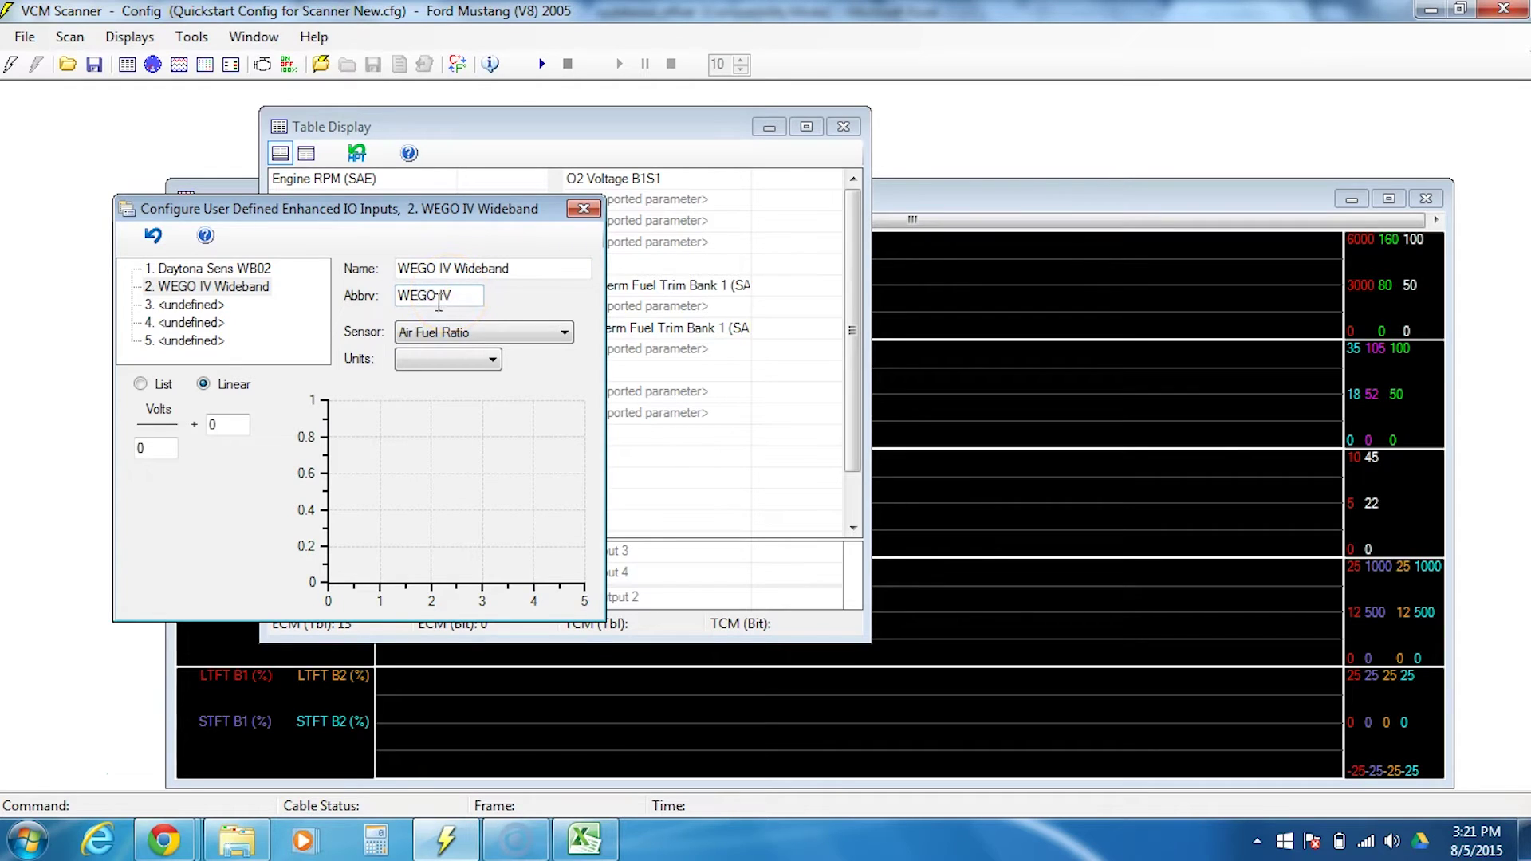
- Keep the sensor type as Air Fuel Ratio and set the units to afr
click(458, 333)
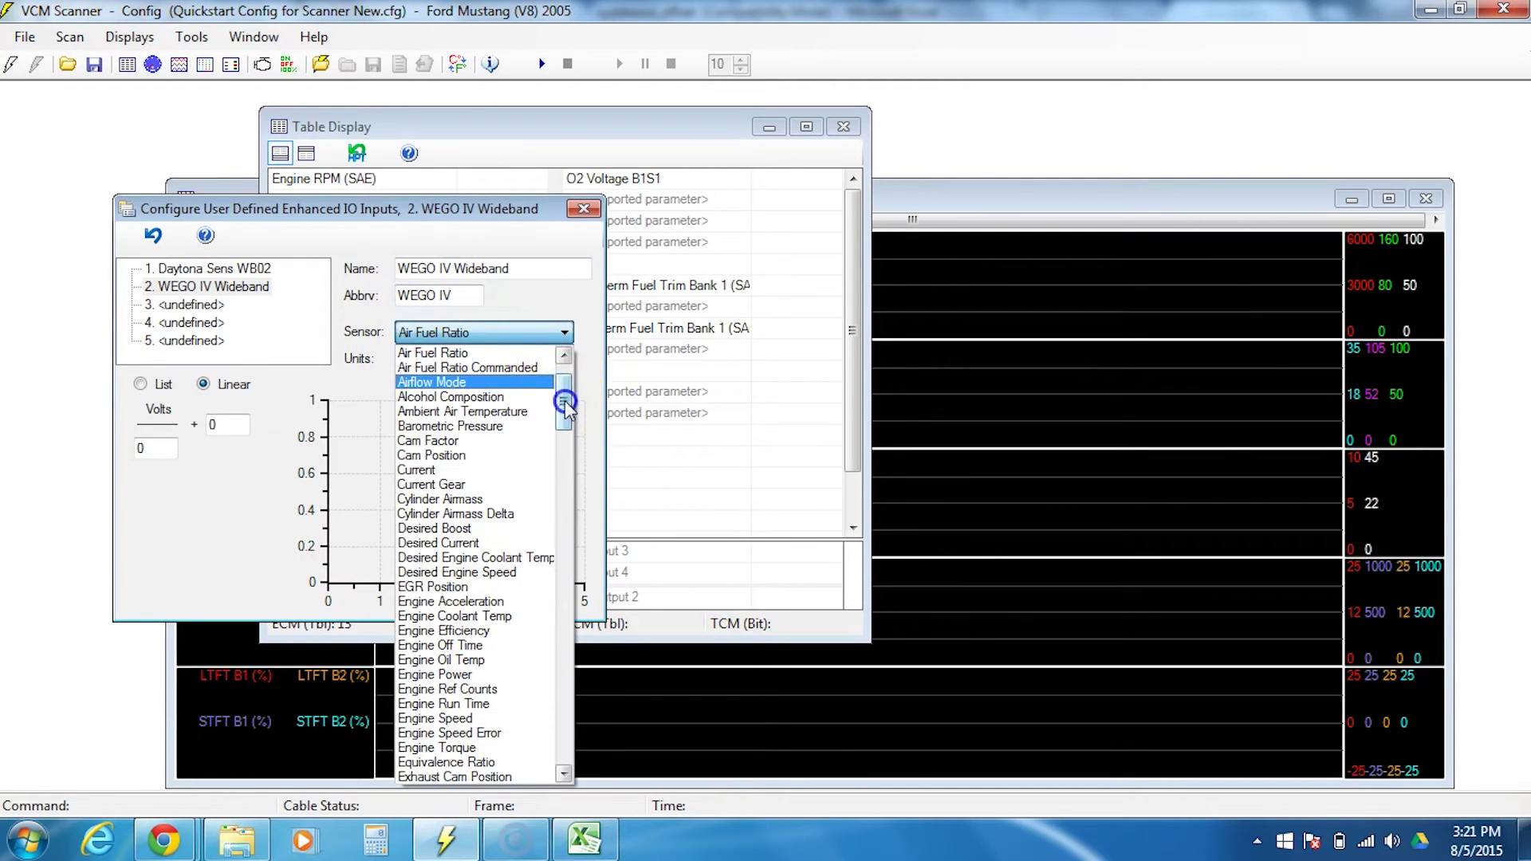
scroll(564, 400, up, 1)
click(564, 355)
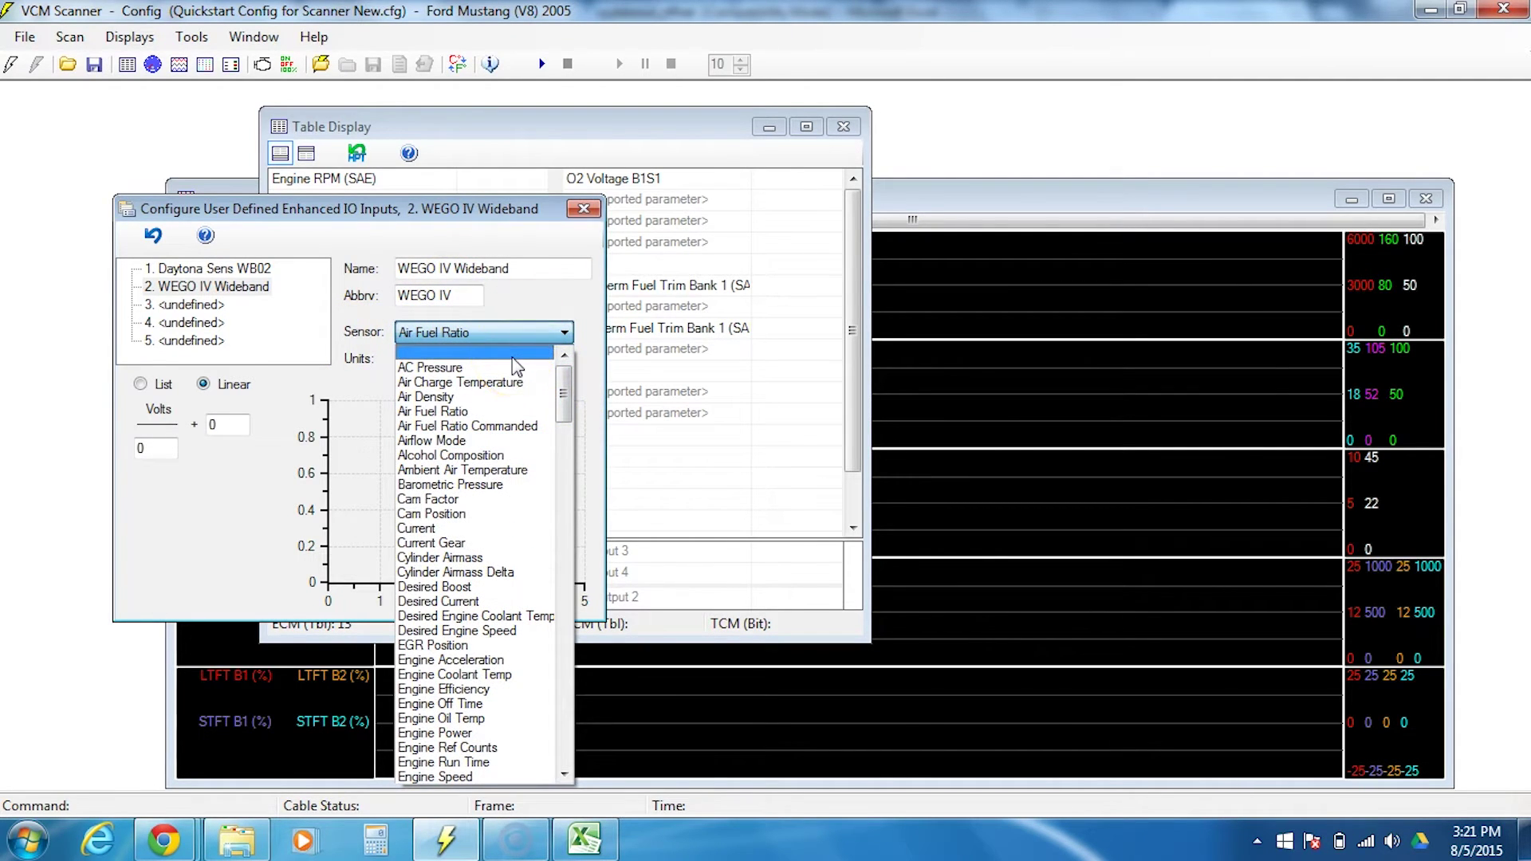
click(466, 413)
click(458, 359)
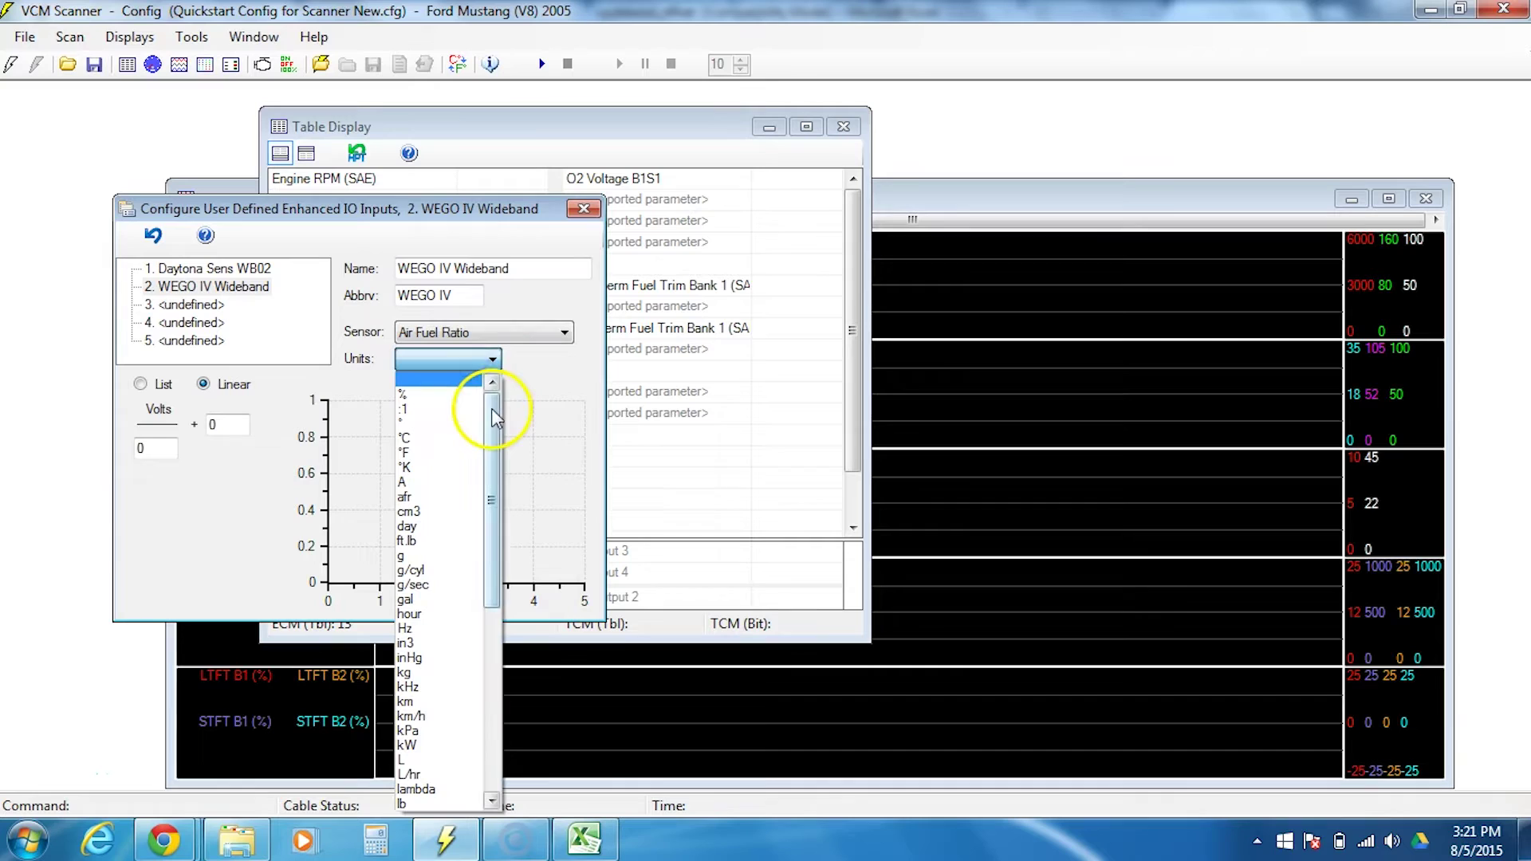
drag(491, 408, 492, 429)
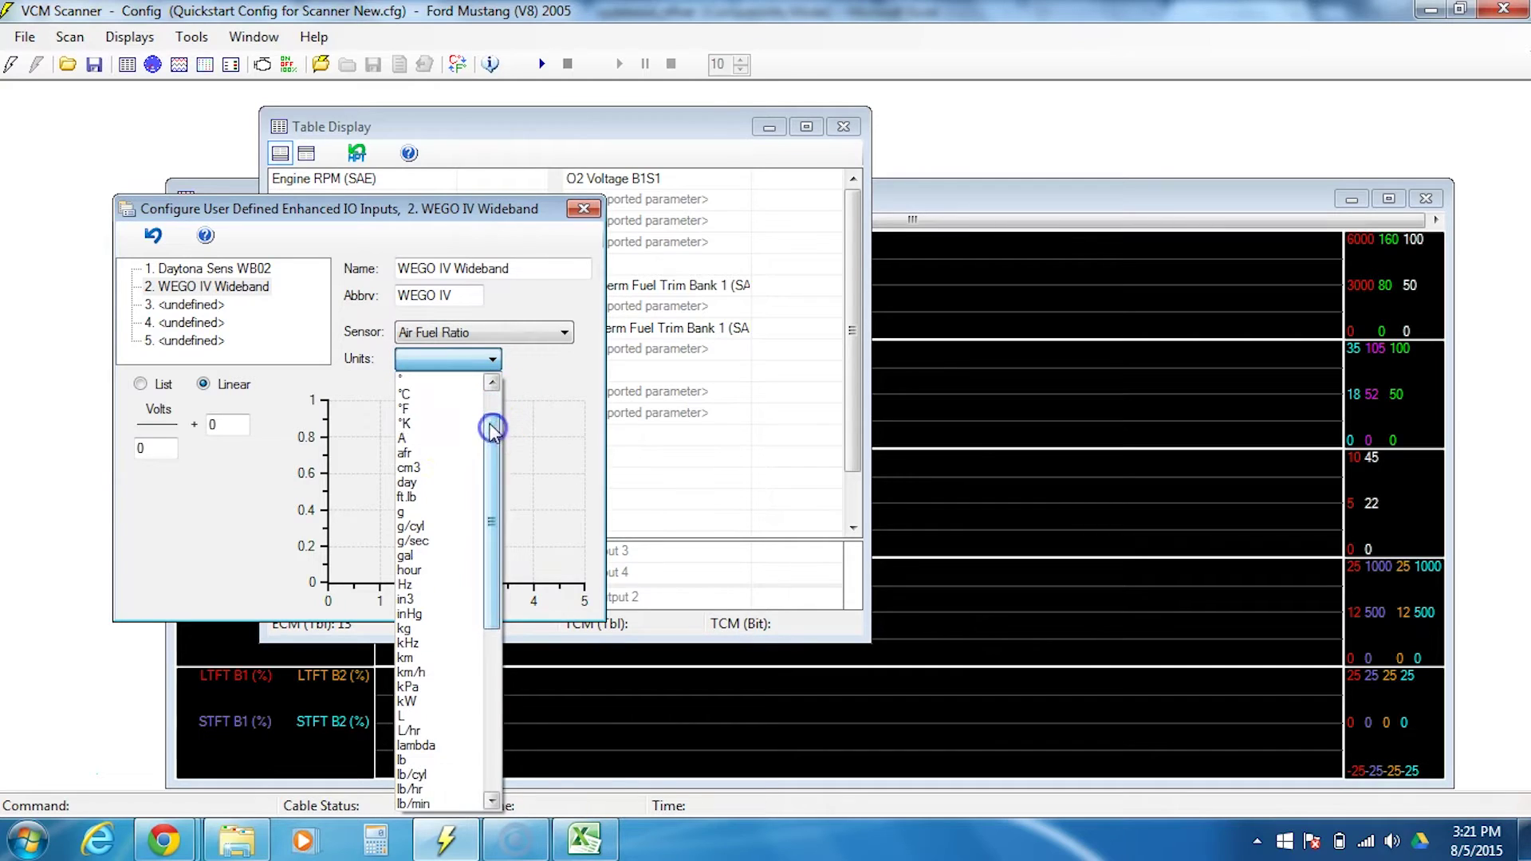
click(421, 453)
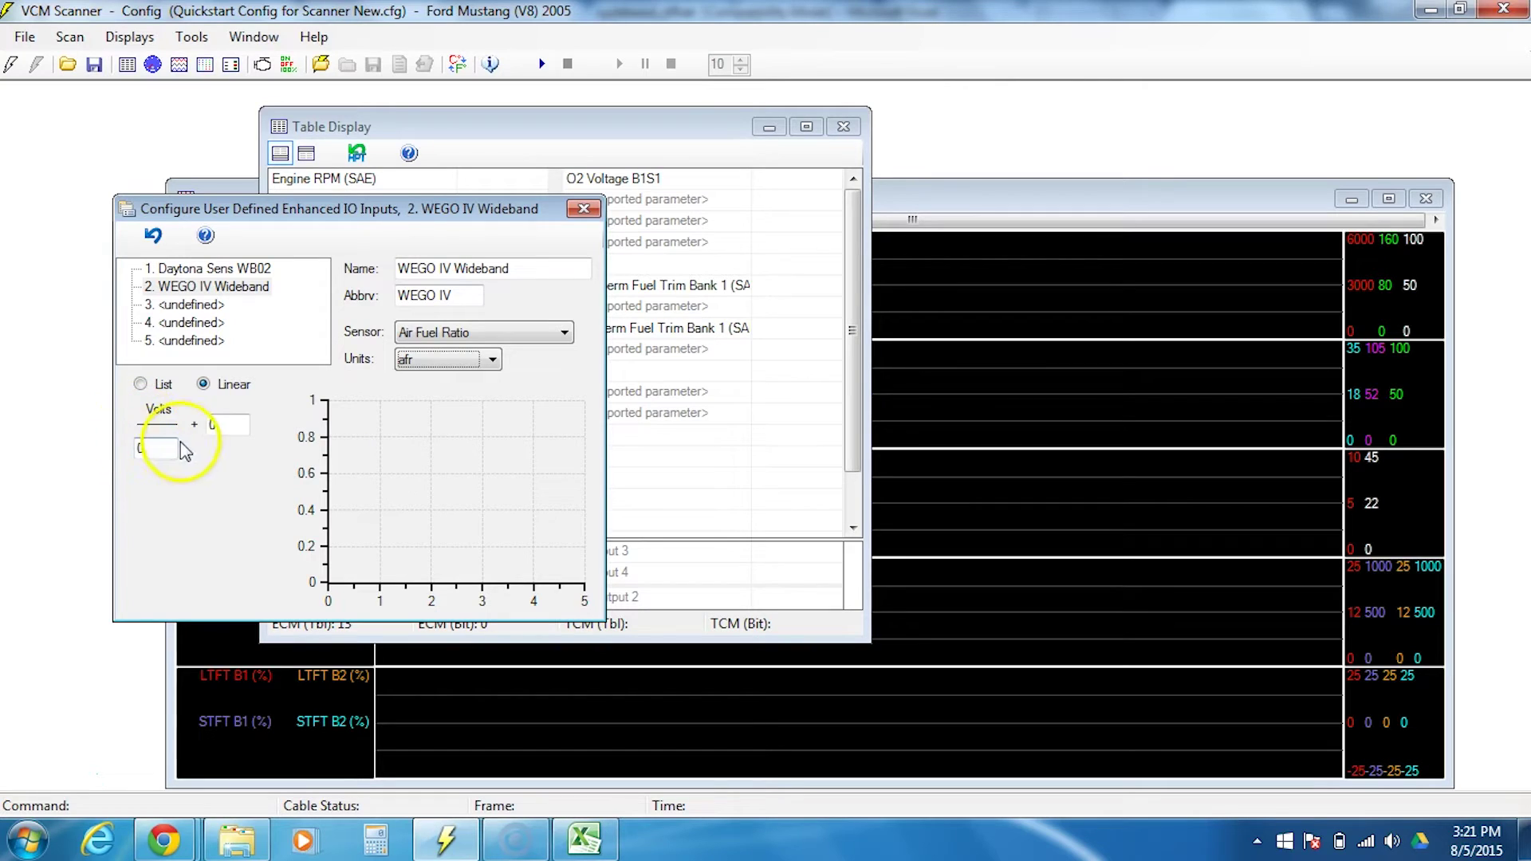
click(157, 446)
- Switch to the Excel wideband calculator and check the 0 and 5 volt cells A4 and A5
click(585, 838)
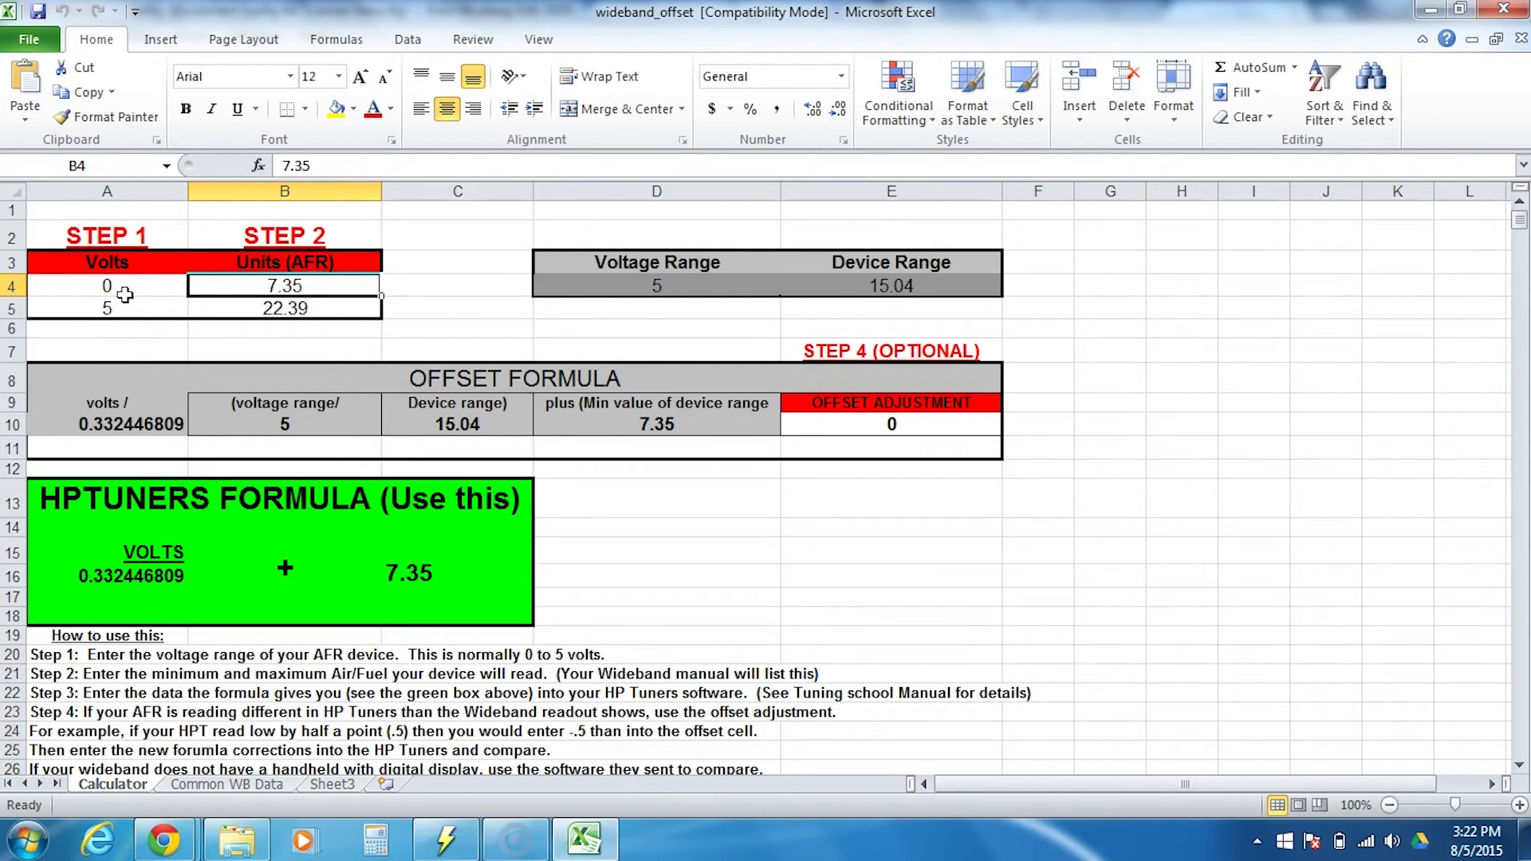
click(125, 292)
click(126, 302)
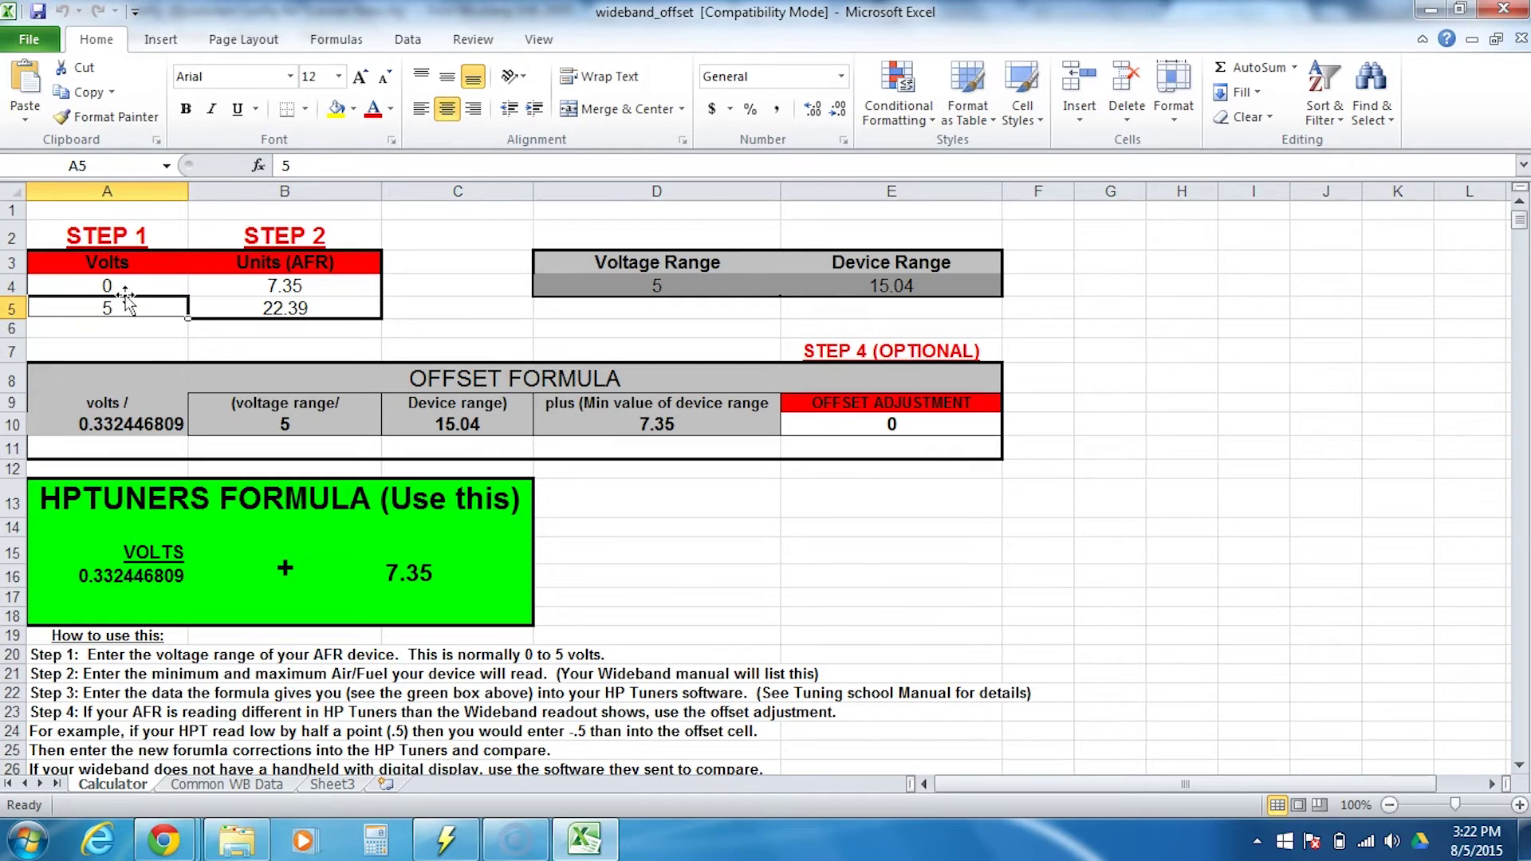
click(126, 292)
- Enter 10.3 and 19.5 AFR for 0–5 V, giving 0.543478261 × volts + 10.3
key(Right)
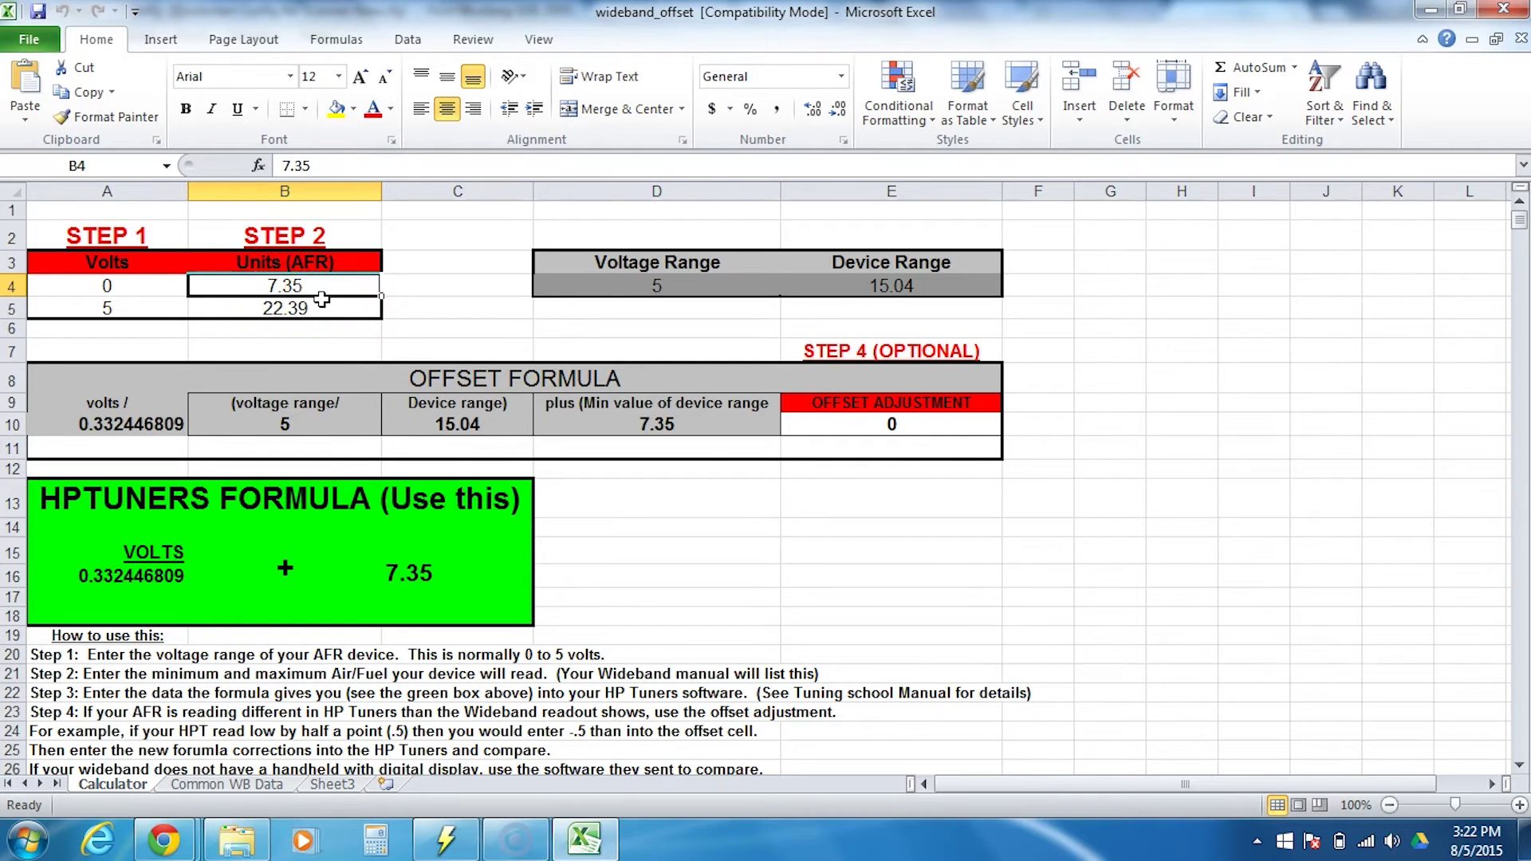
text(10.3)
key(Return)
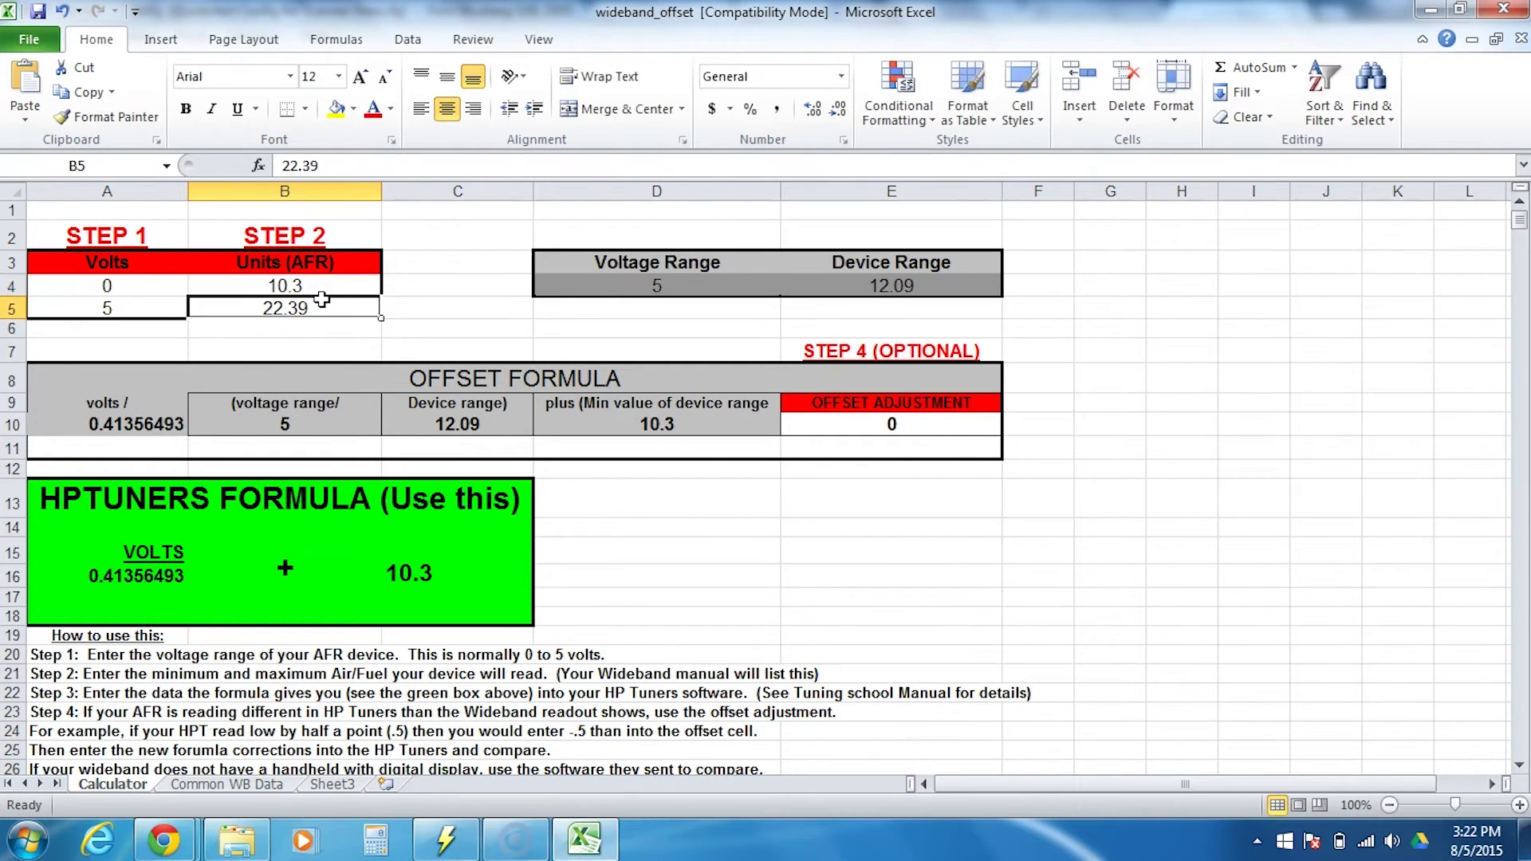
text(19.5)
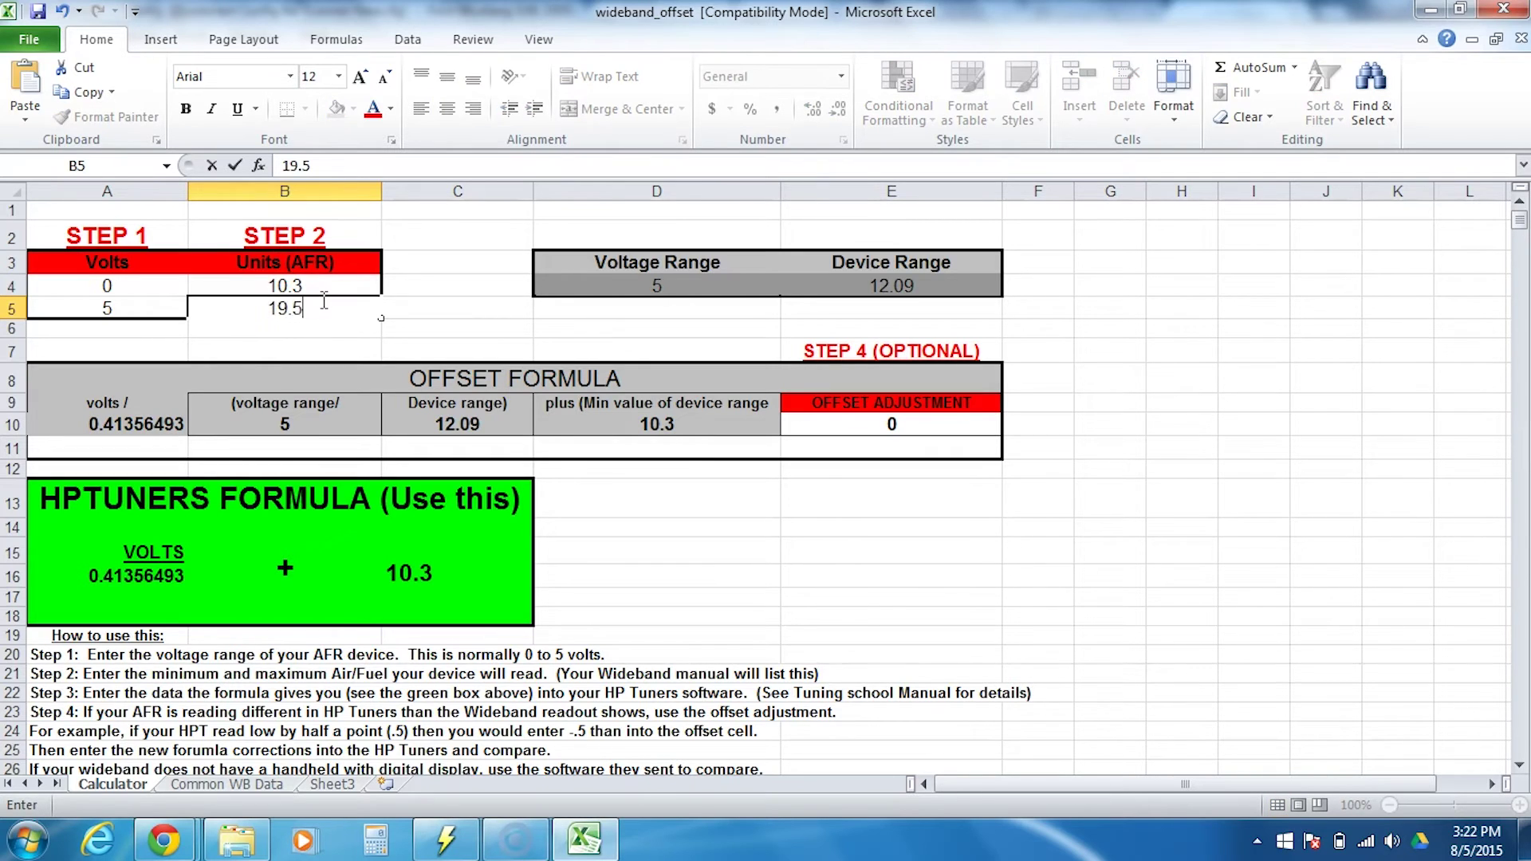
key(Return)
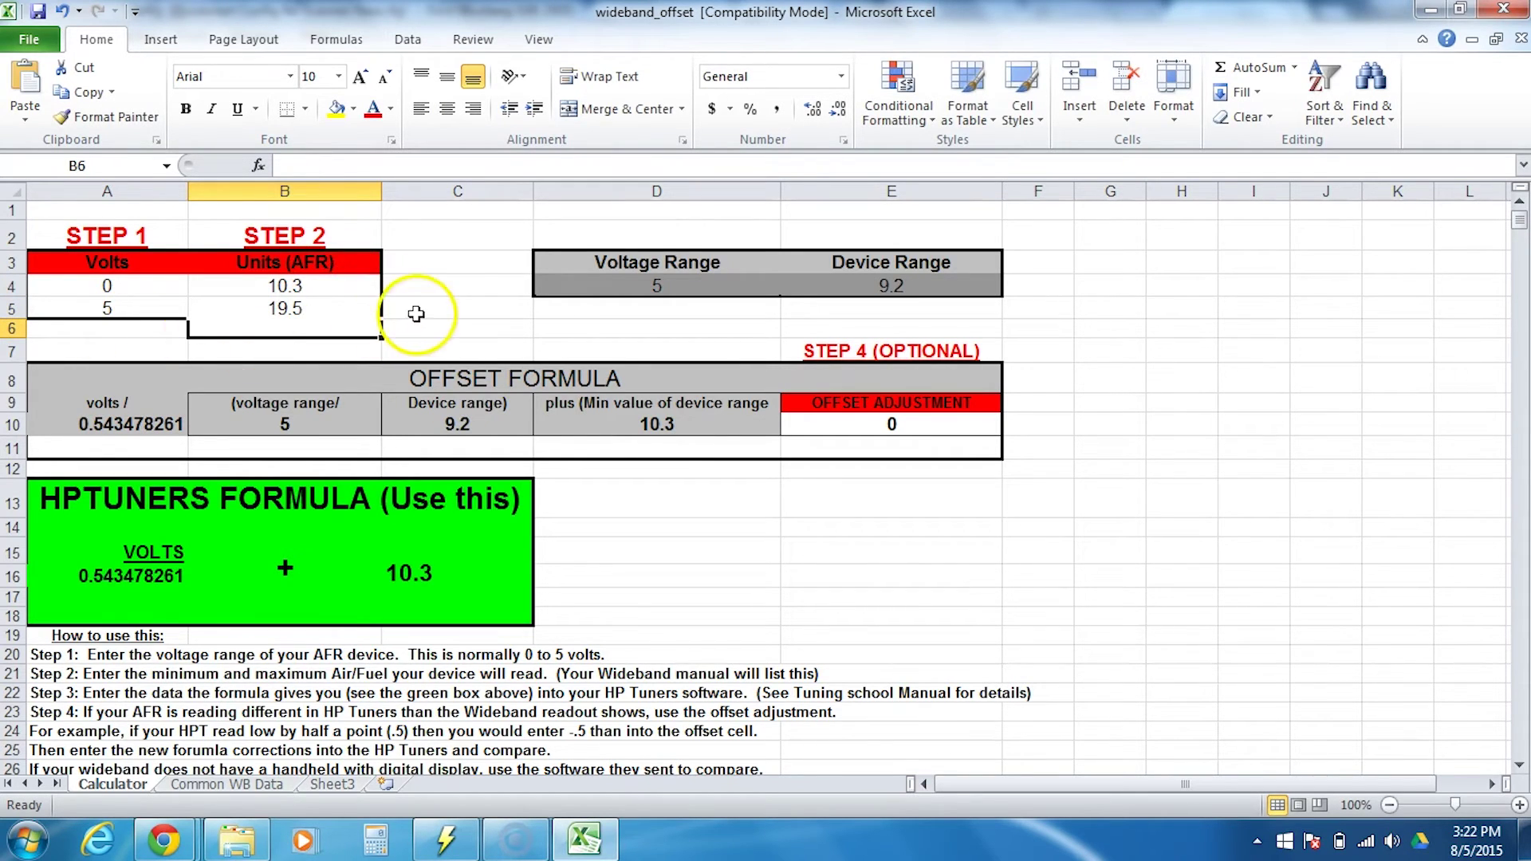
click(441, 279)
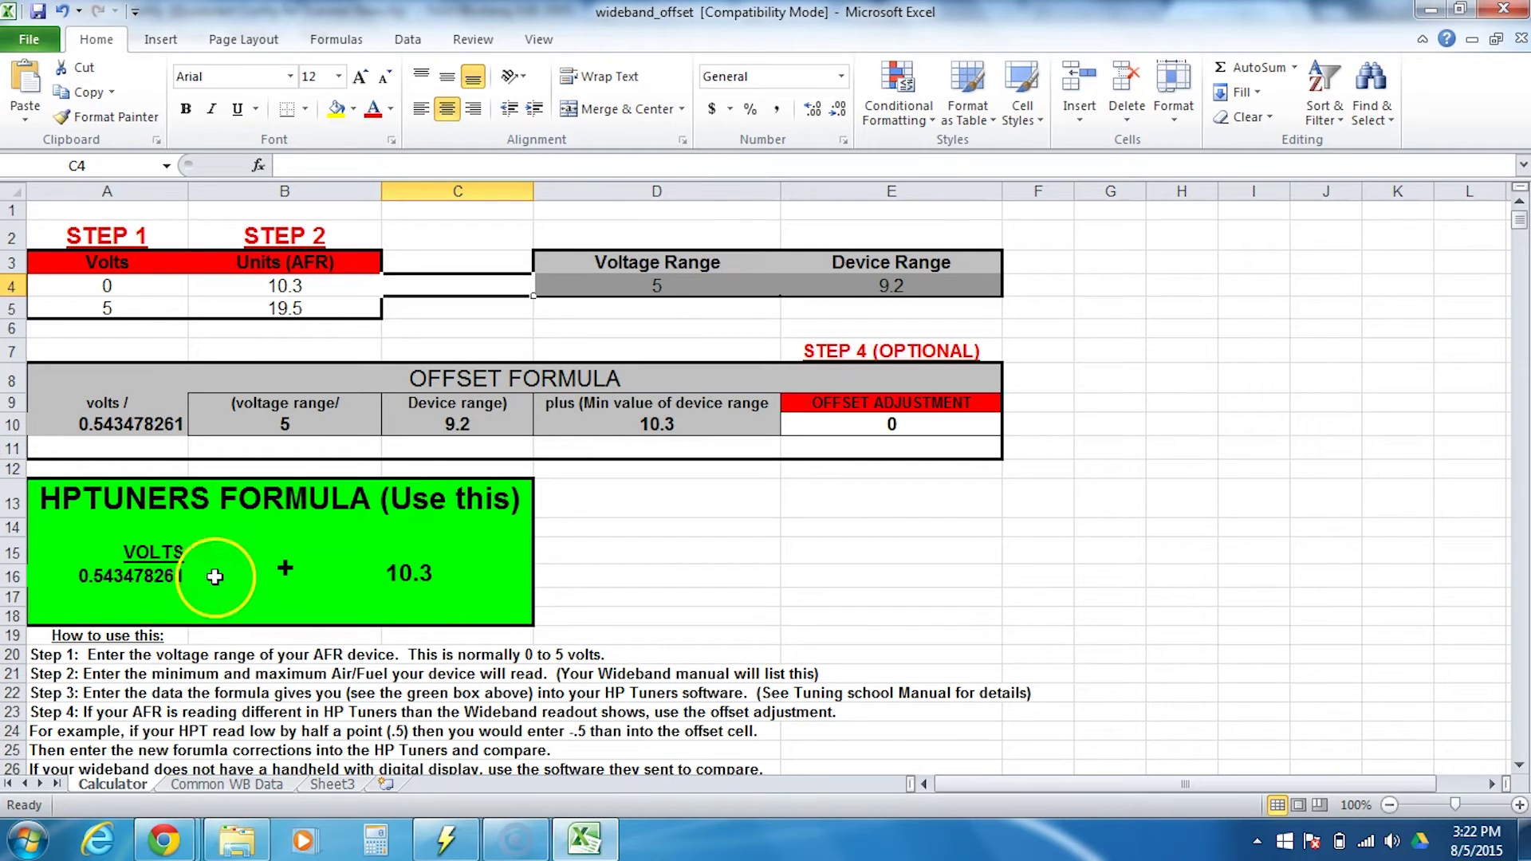
click(447, 854)
- Enter .543 as the linear formula's volts divisor and 10.3 as its offset
click(134, 444)
text(541)
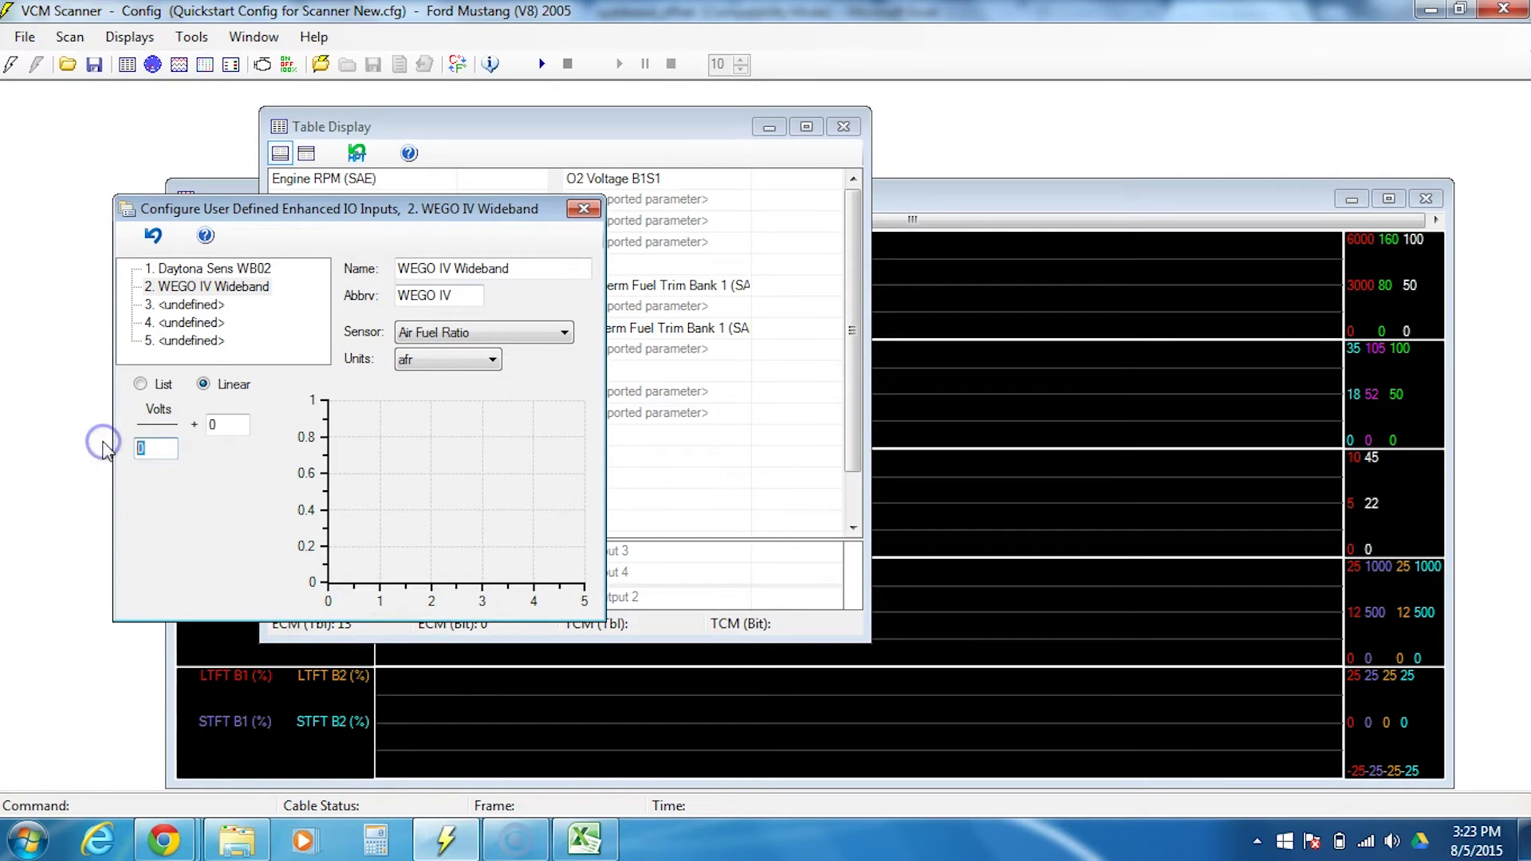
key(Left)
text(3)
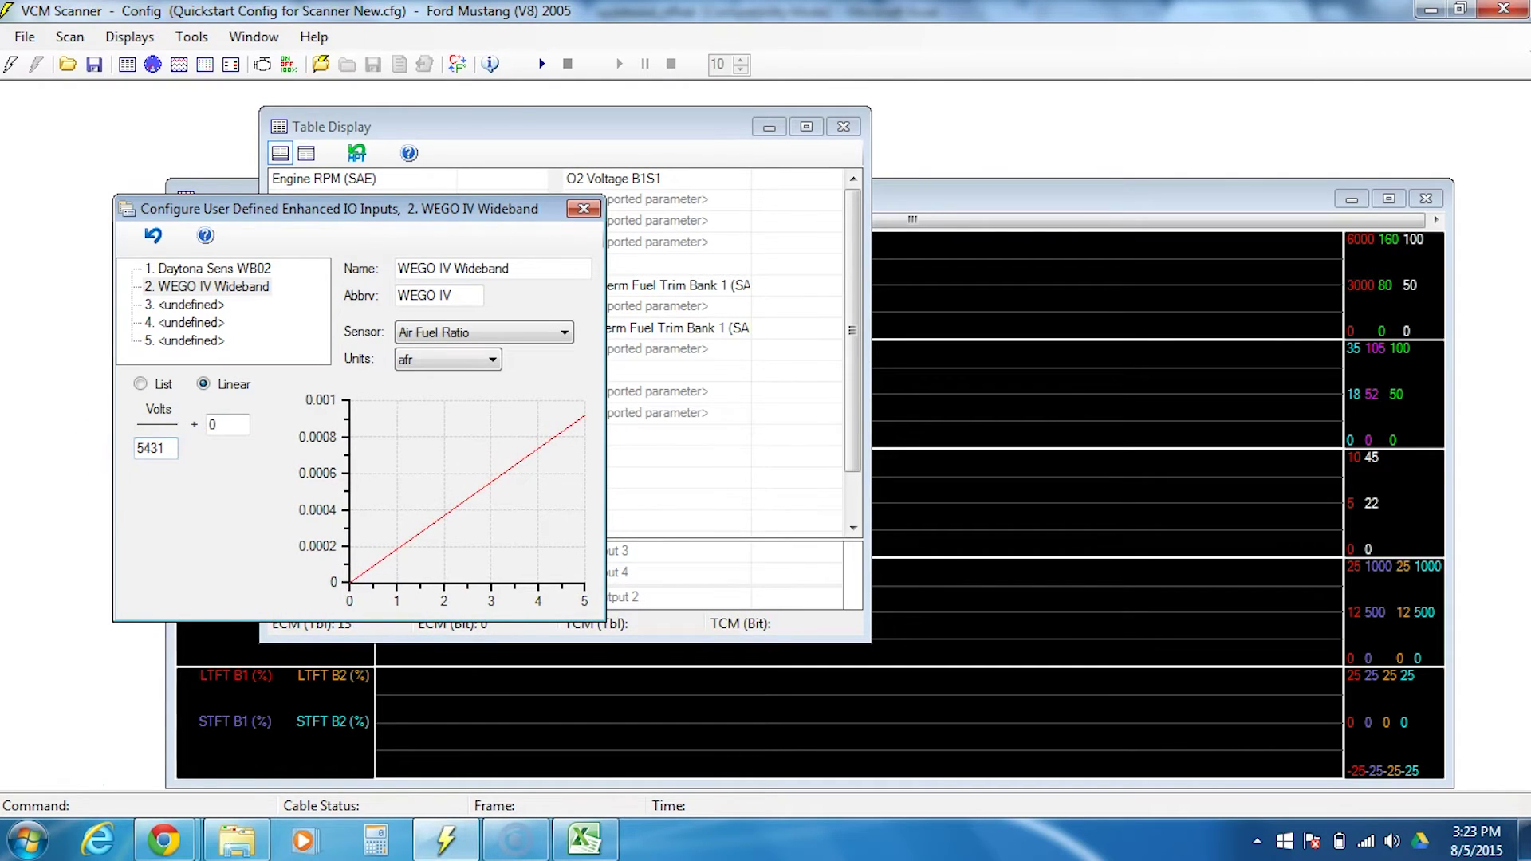
text(.)
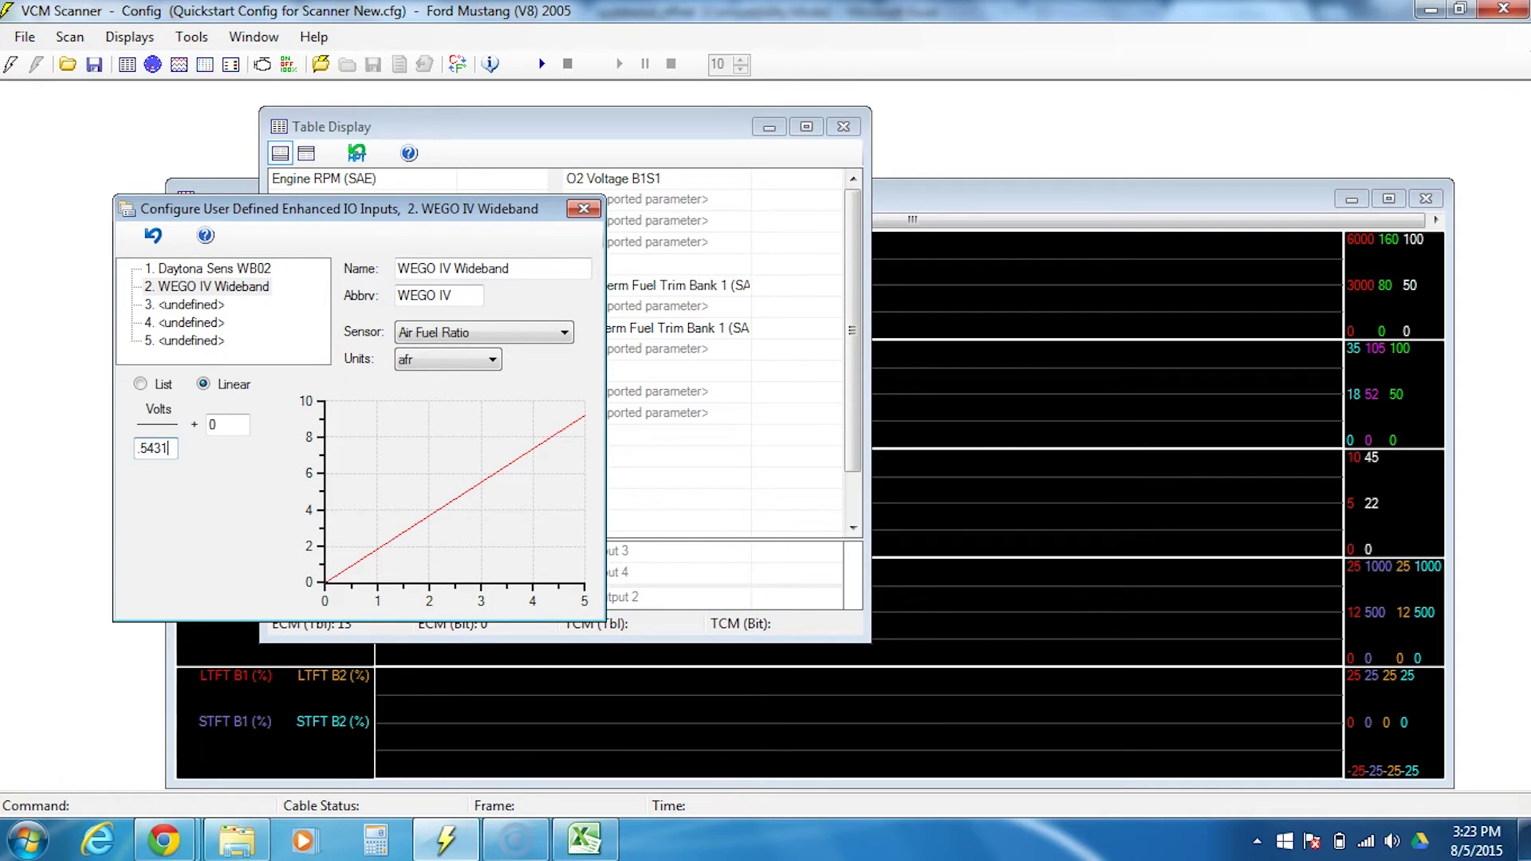
key(BackSpace)
double_click(227, 423)
text(10.3)
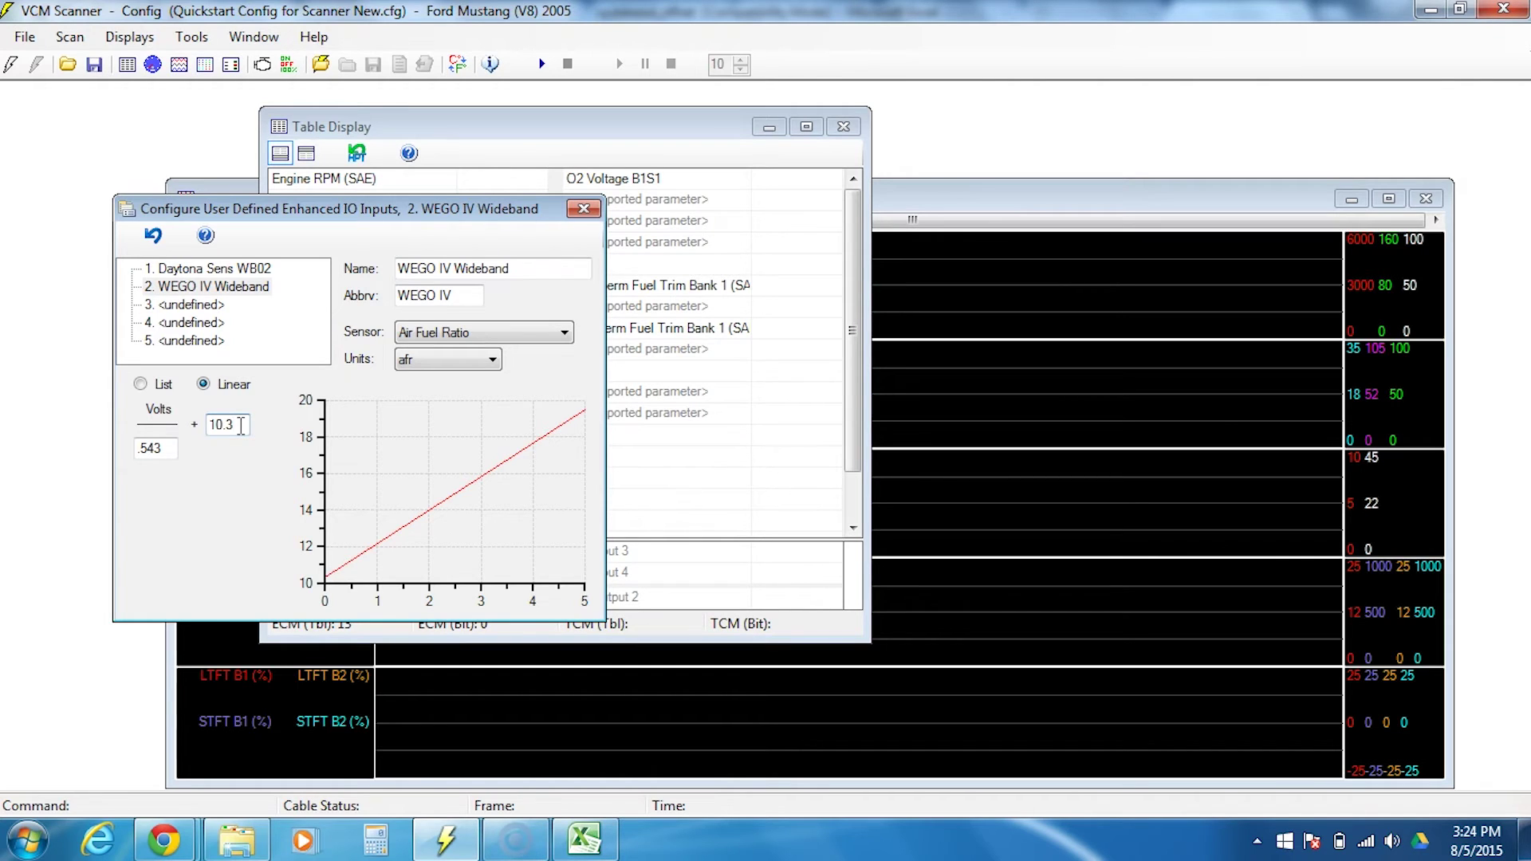
- Save the wideband configuration and insert WEGO IV Wideband into the EIO Input 1 table row
click(581, 212)
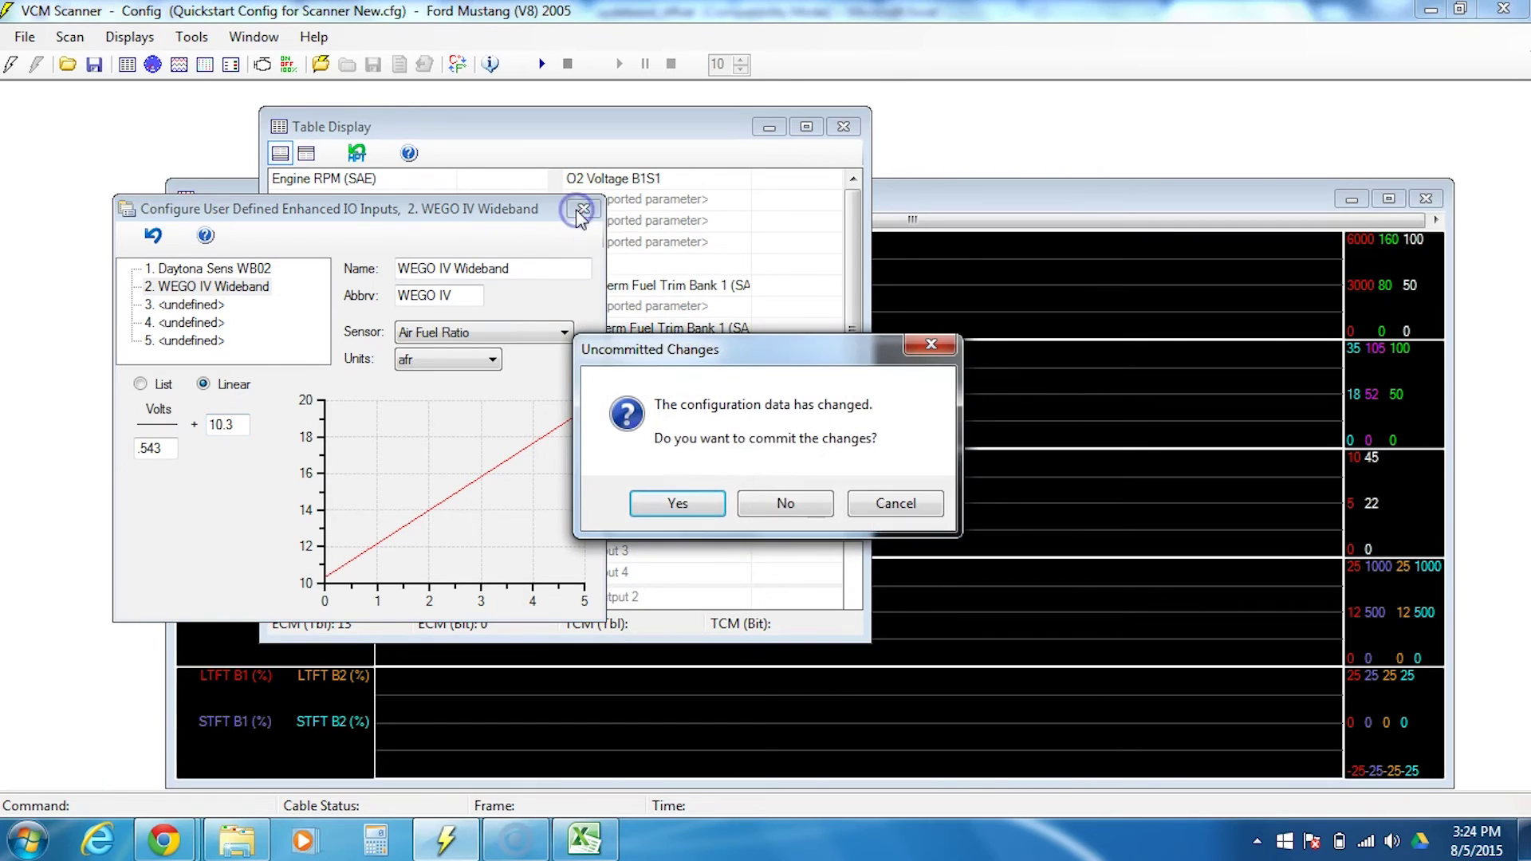
click(677, 507)
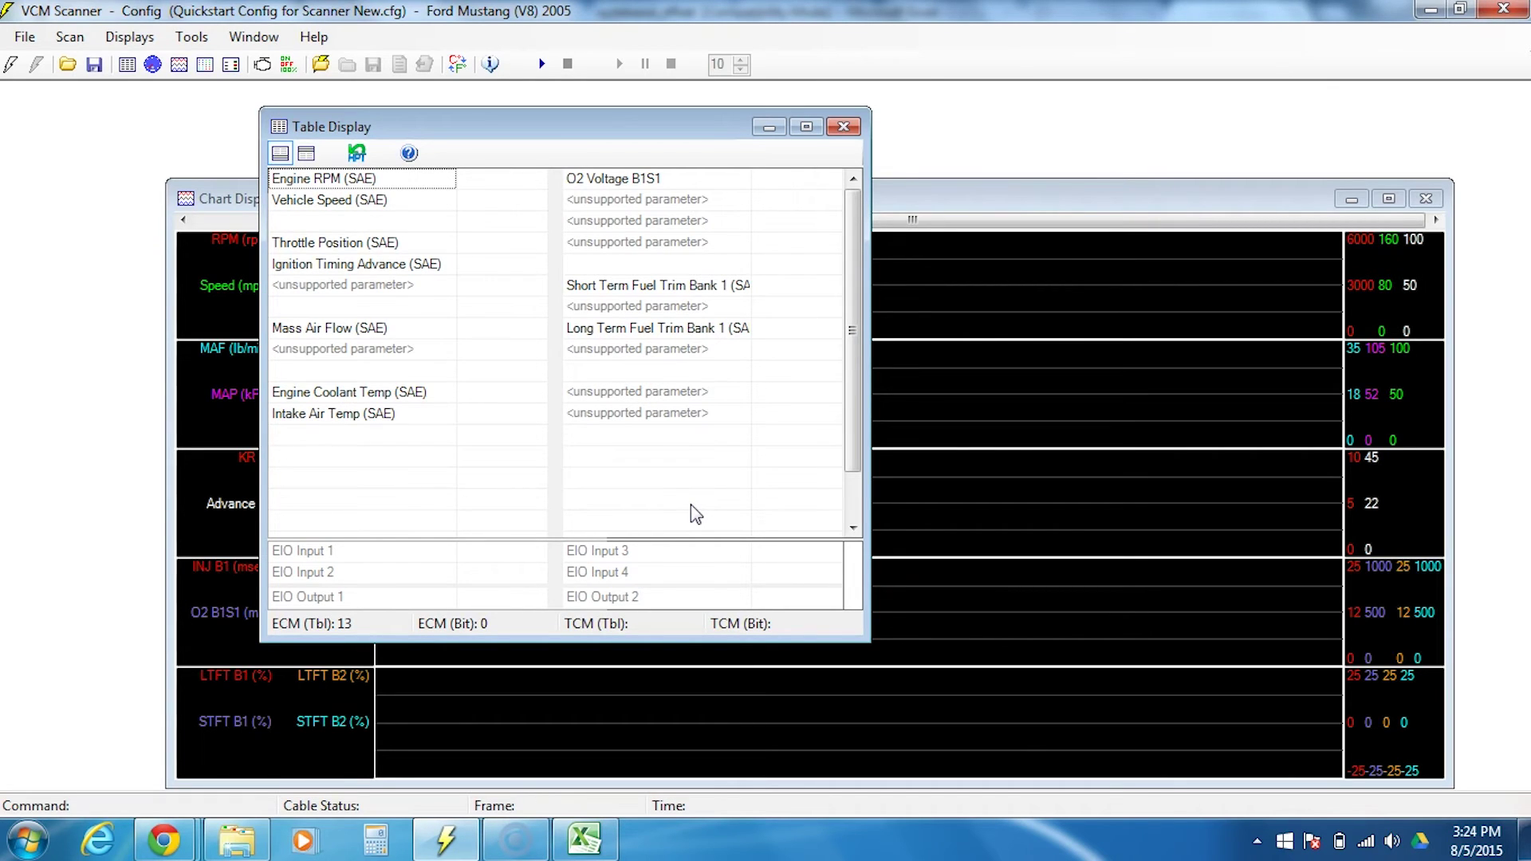
right_click(348, 559)
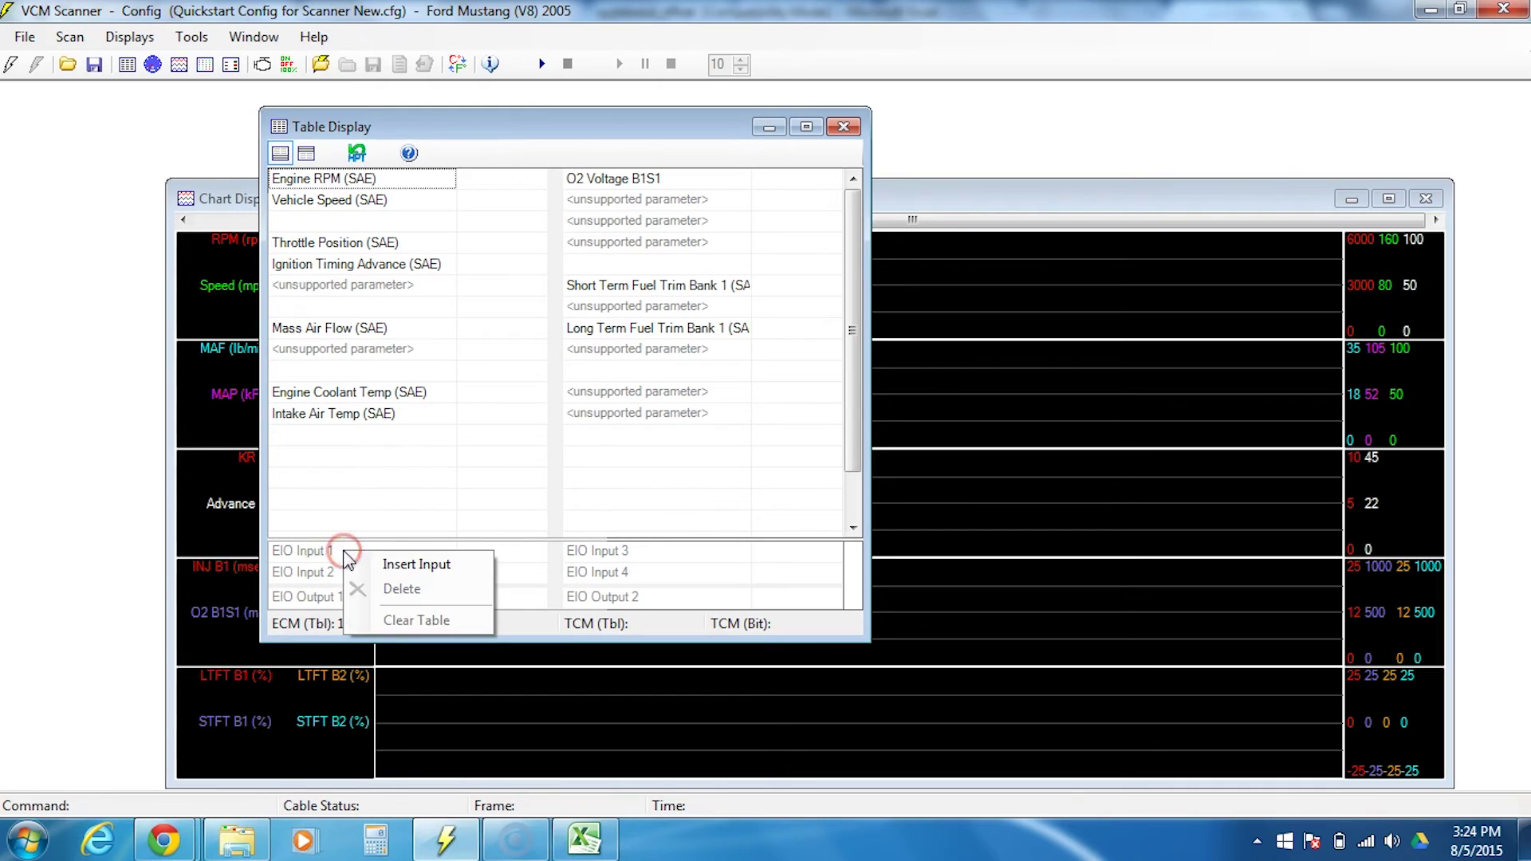
click(398, 568)
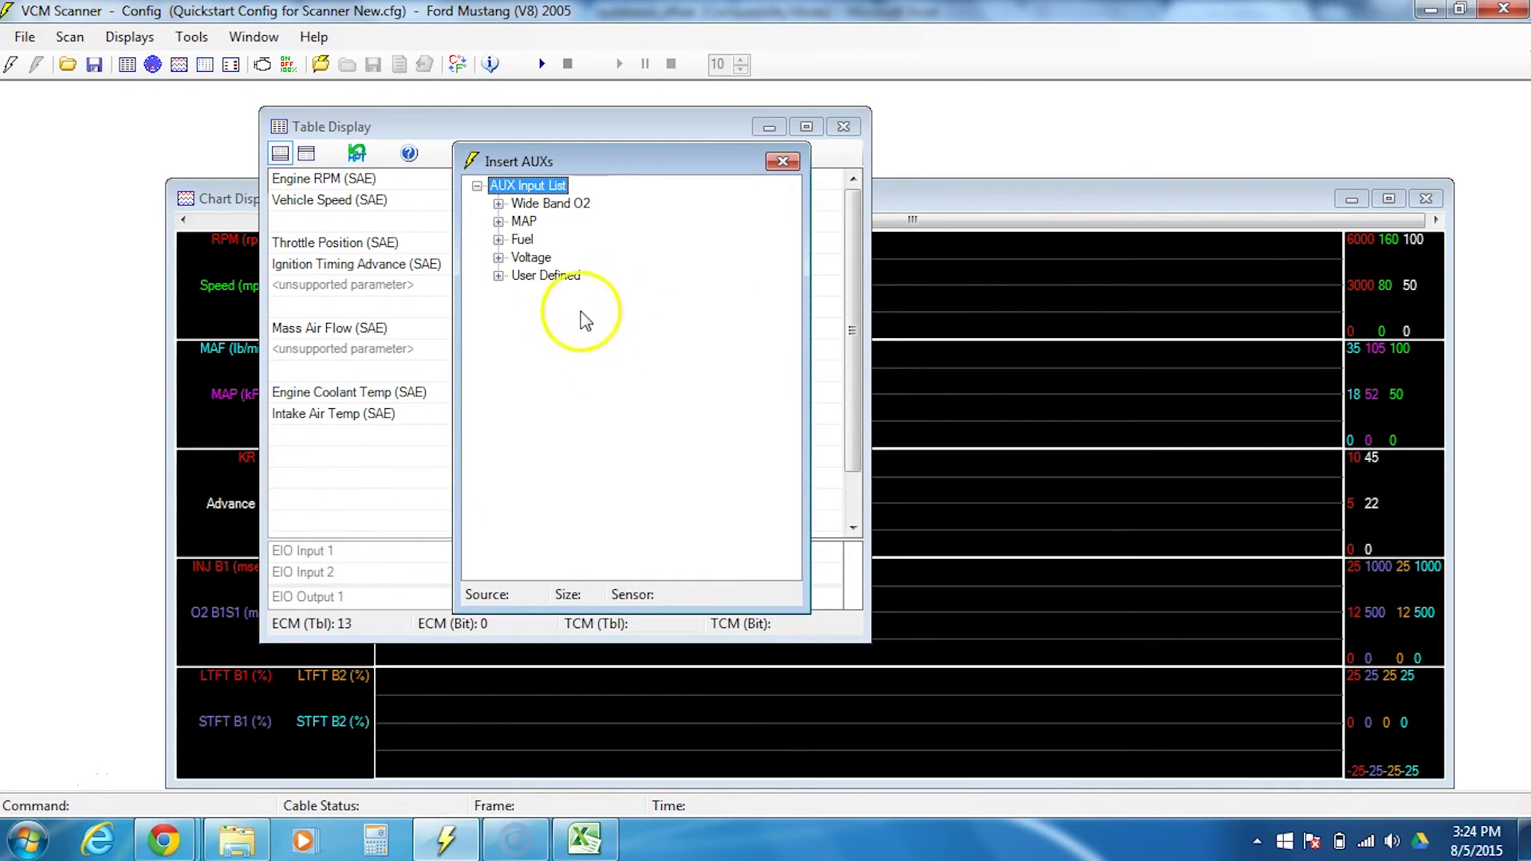
click(499, 276)
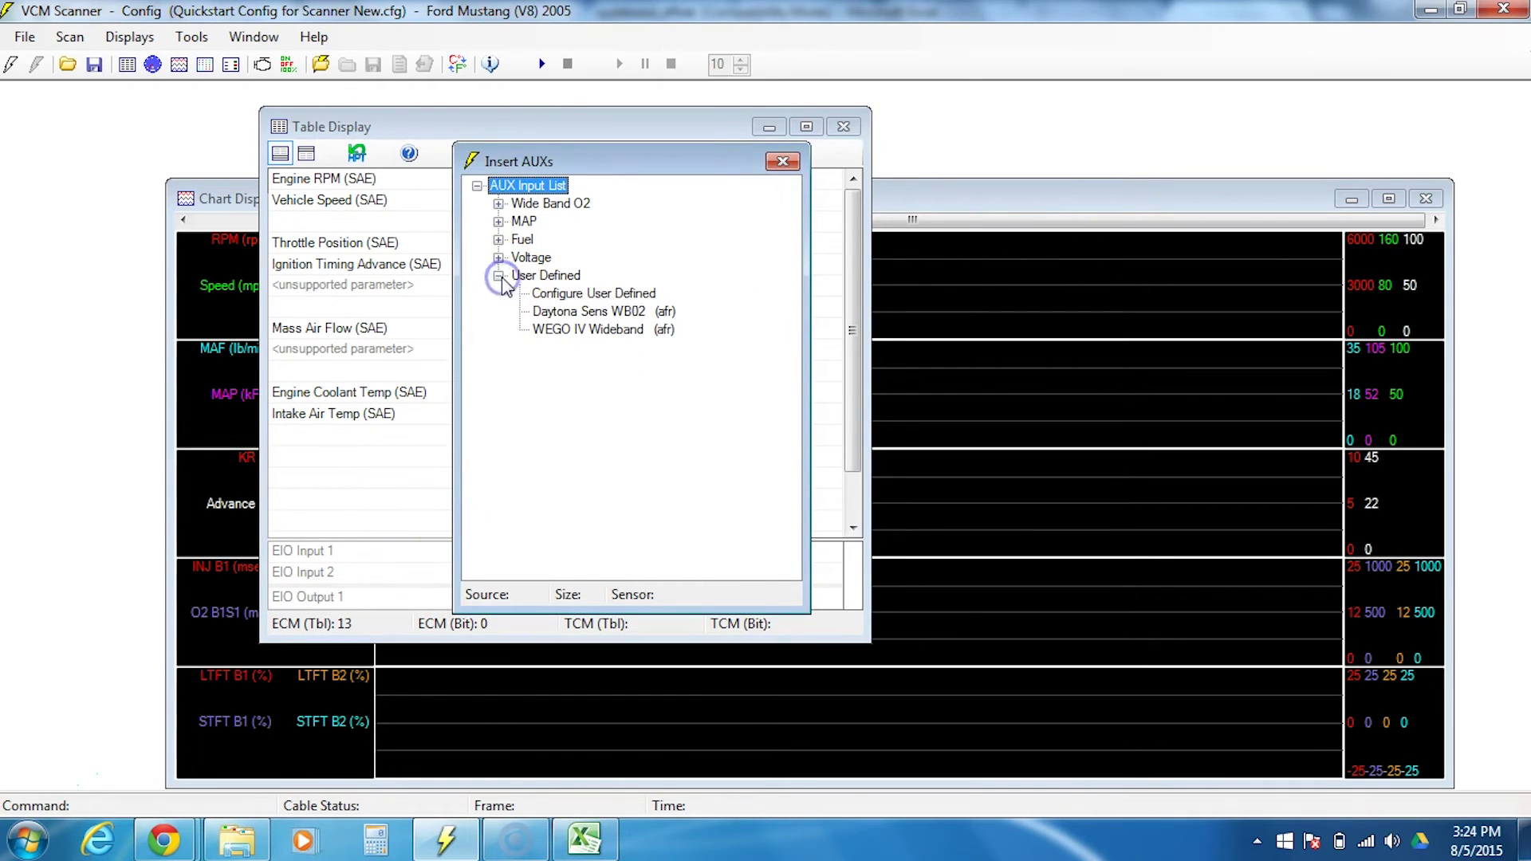
double_click(601, 331)
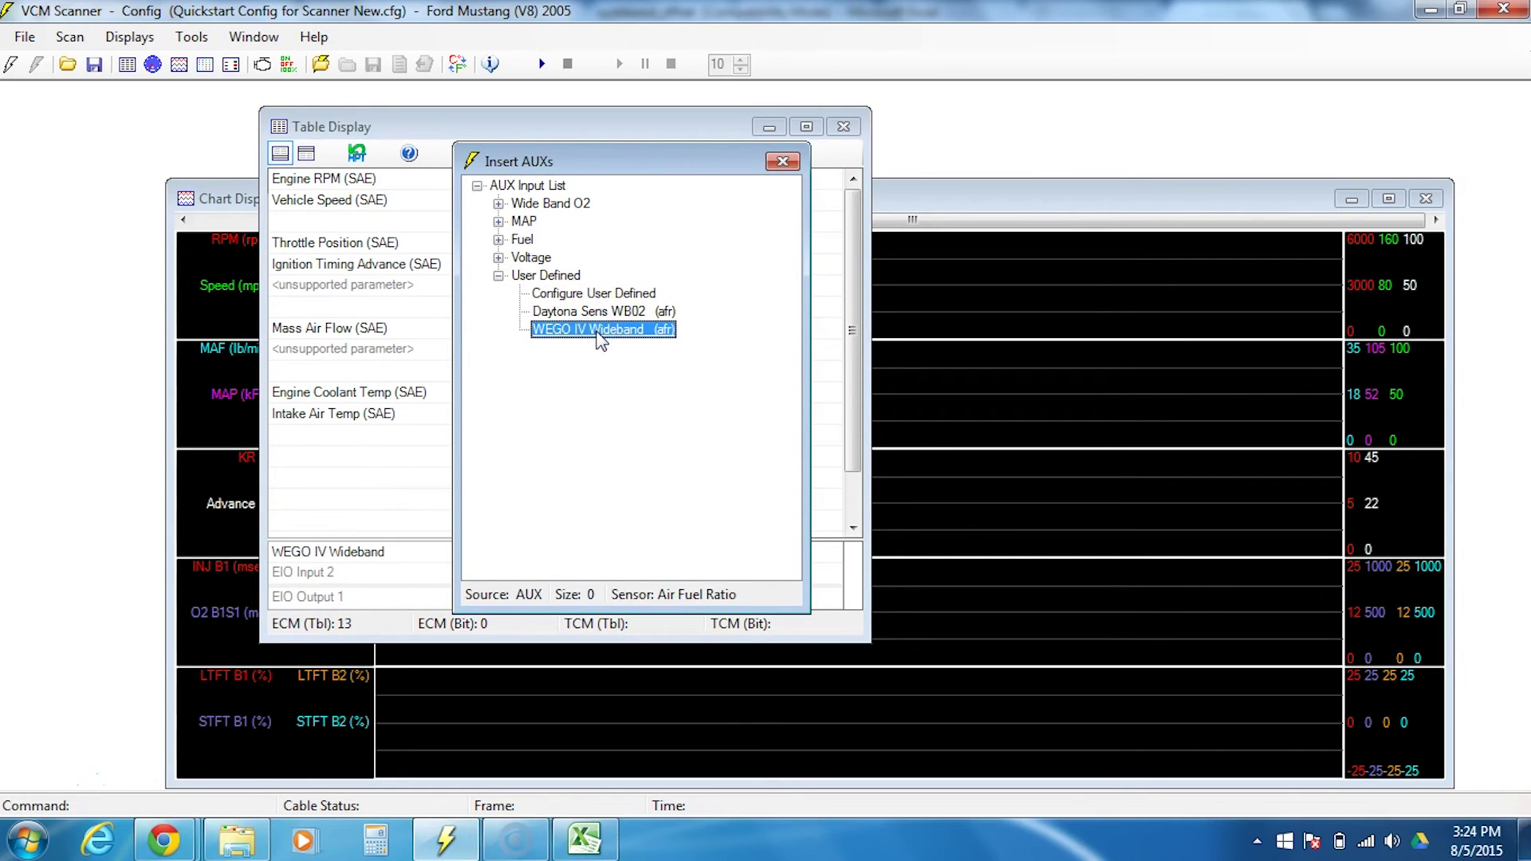
click(806, 130)
click(782, 161)
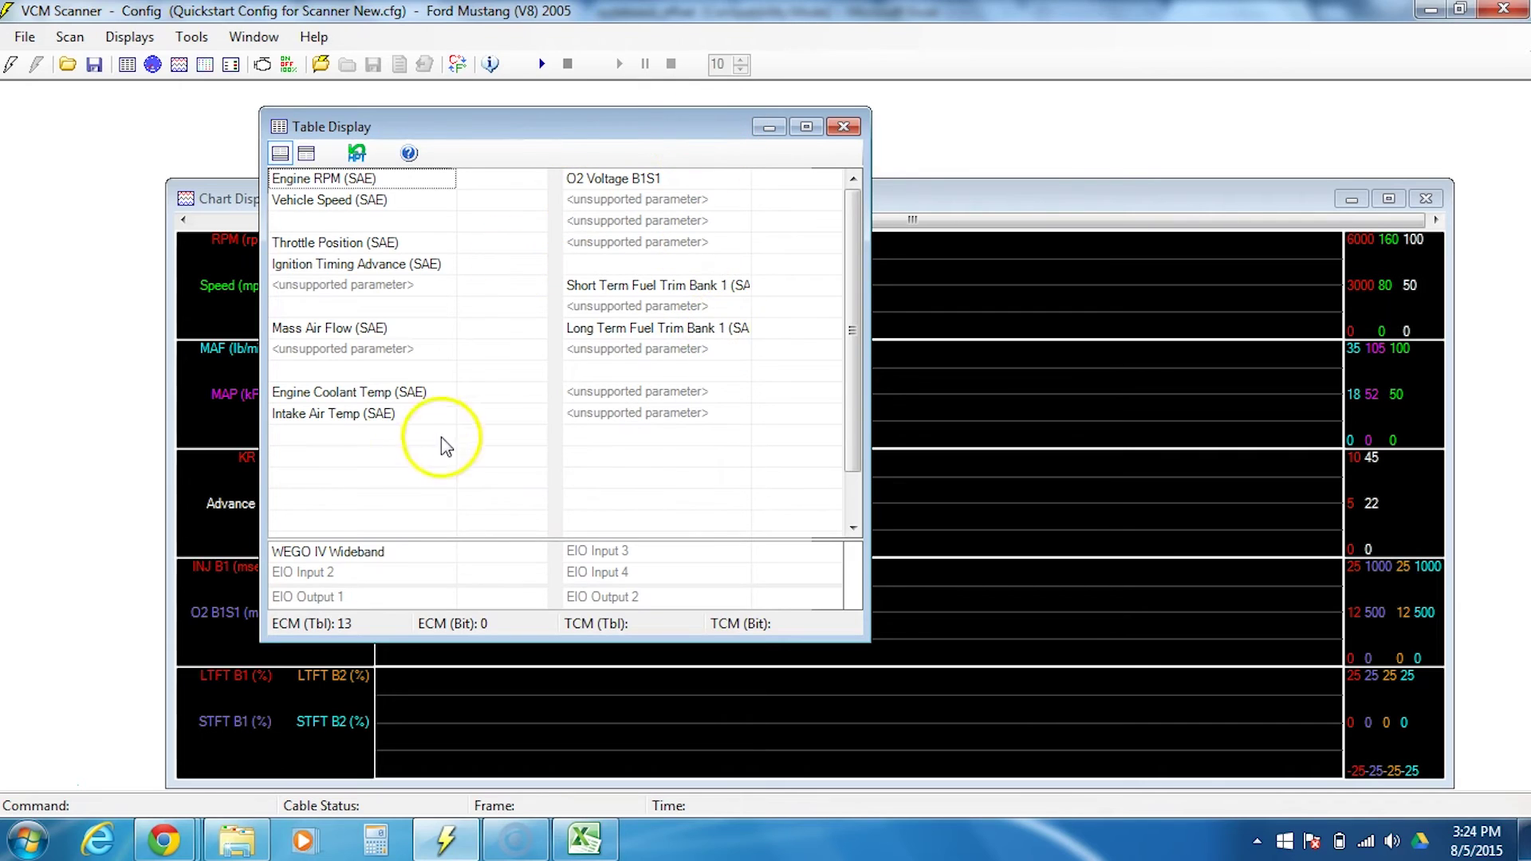
- Close the Table Display and add a new series to Chart 3 in Chart Settings
click(842, 129)
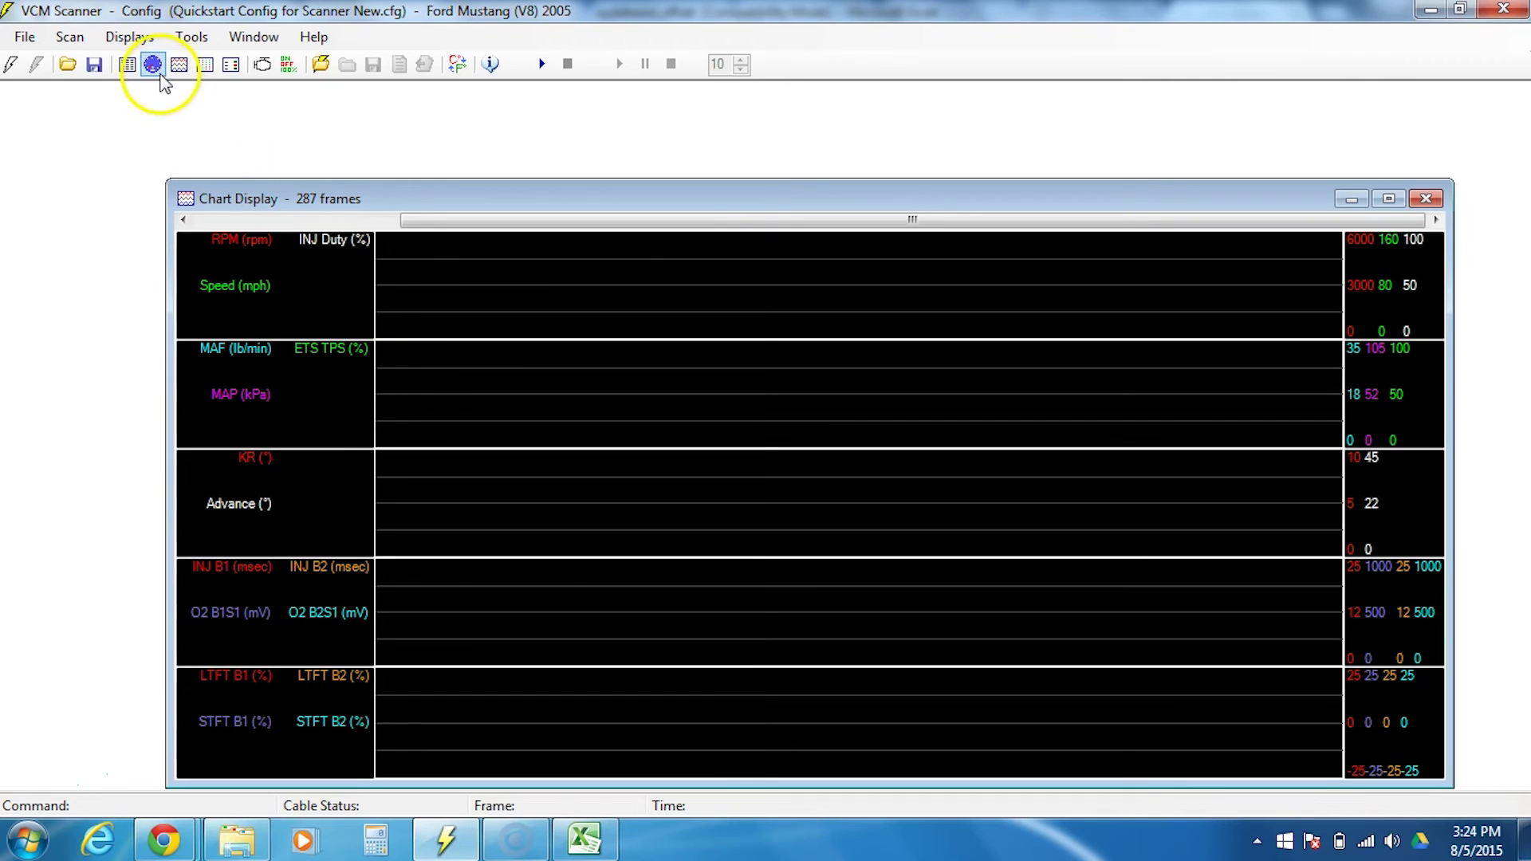
right_click(451, 377)
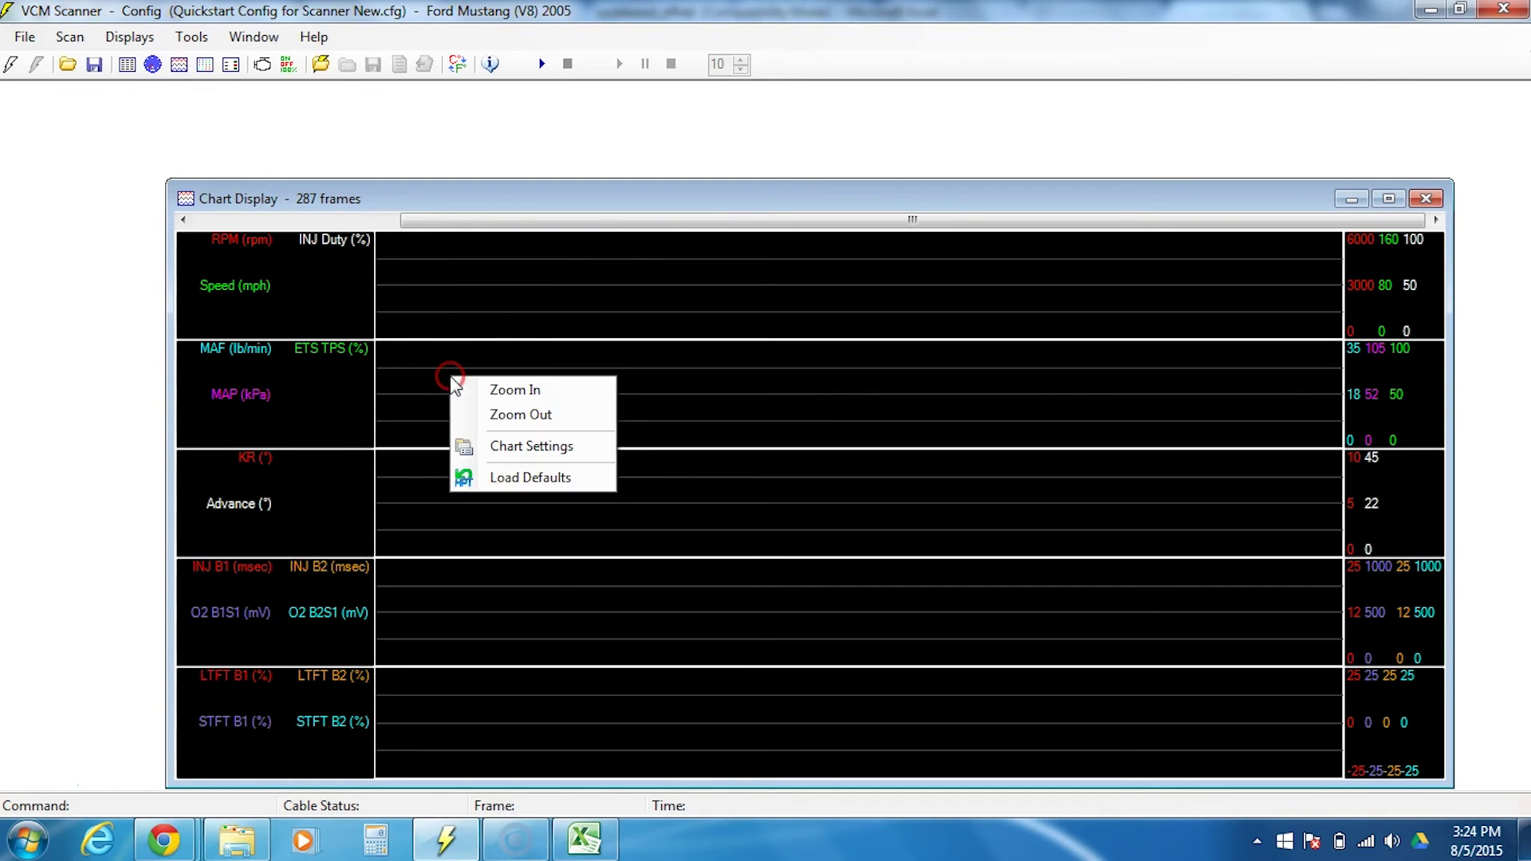
click(606, 448)
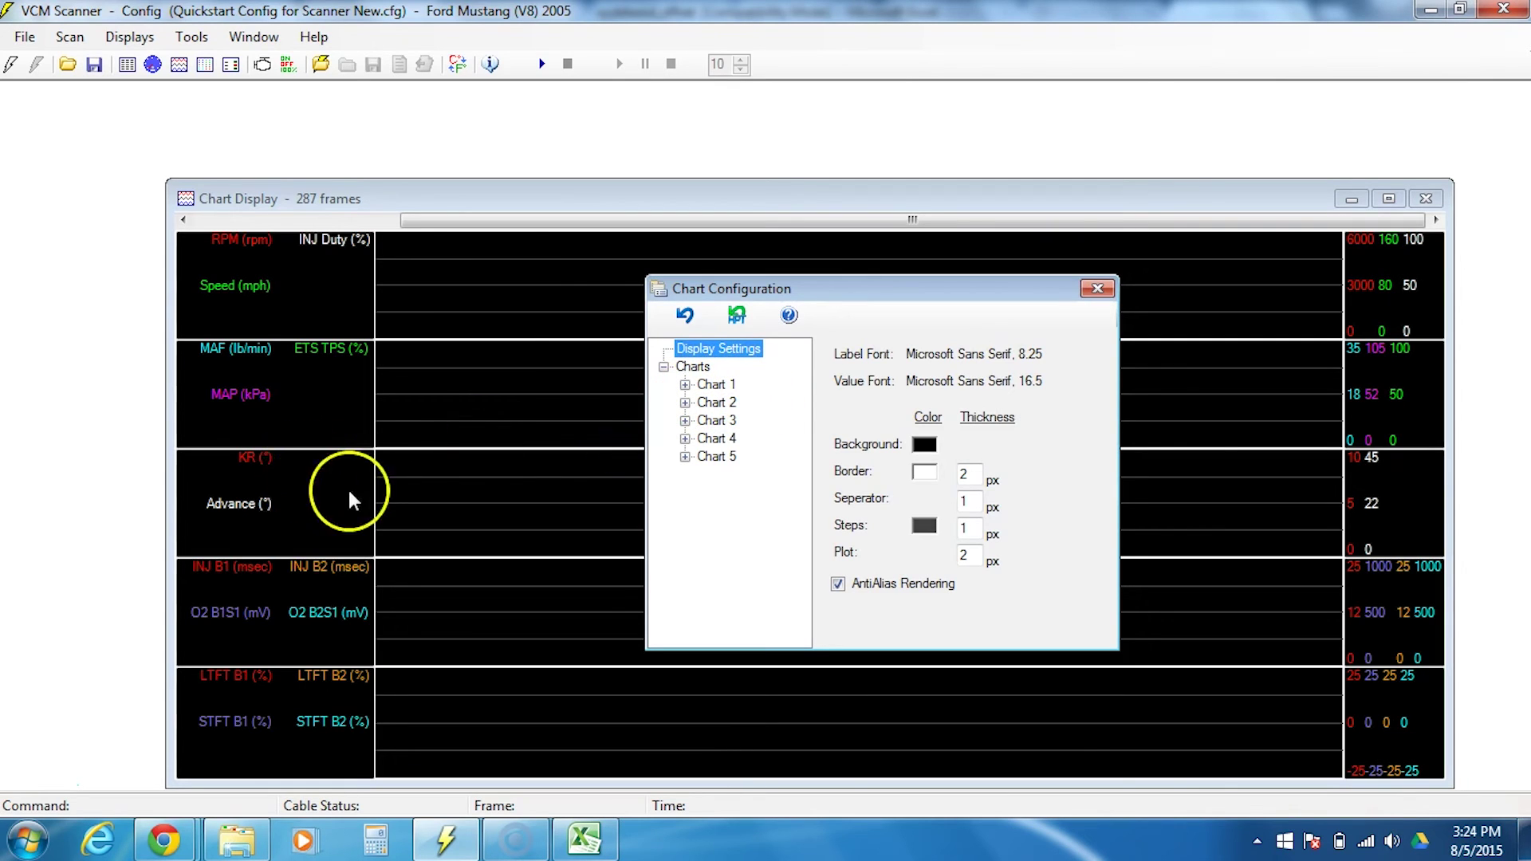
click(684, 420)
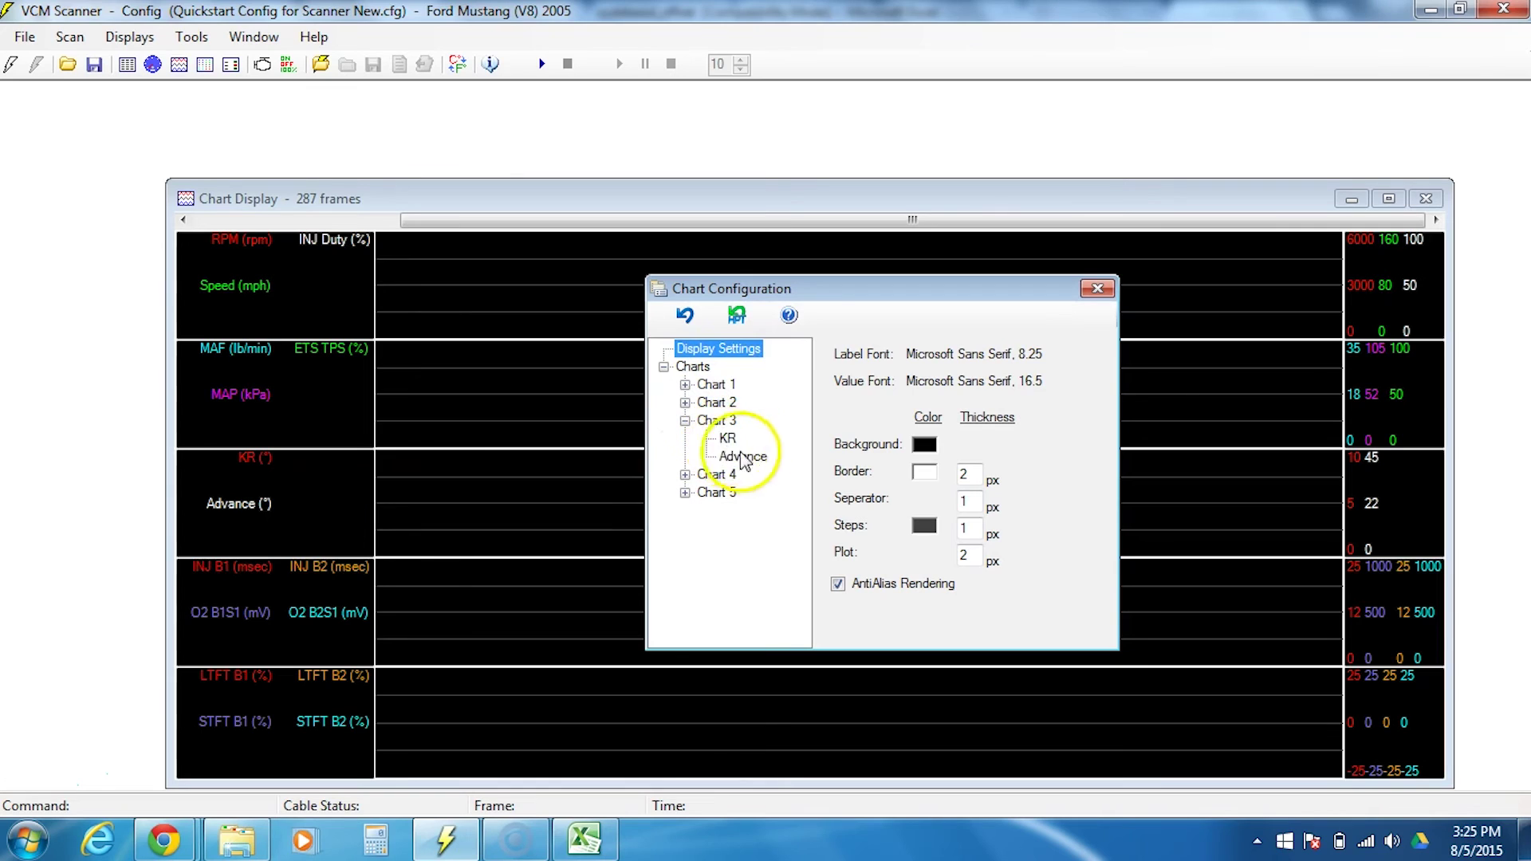
click(720, 423)
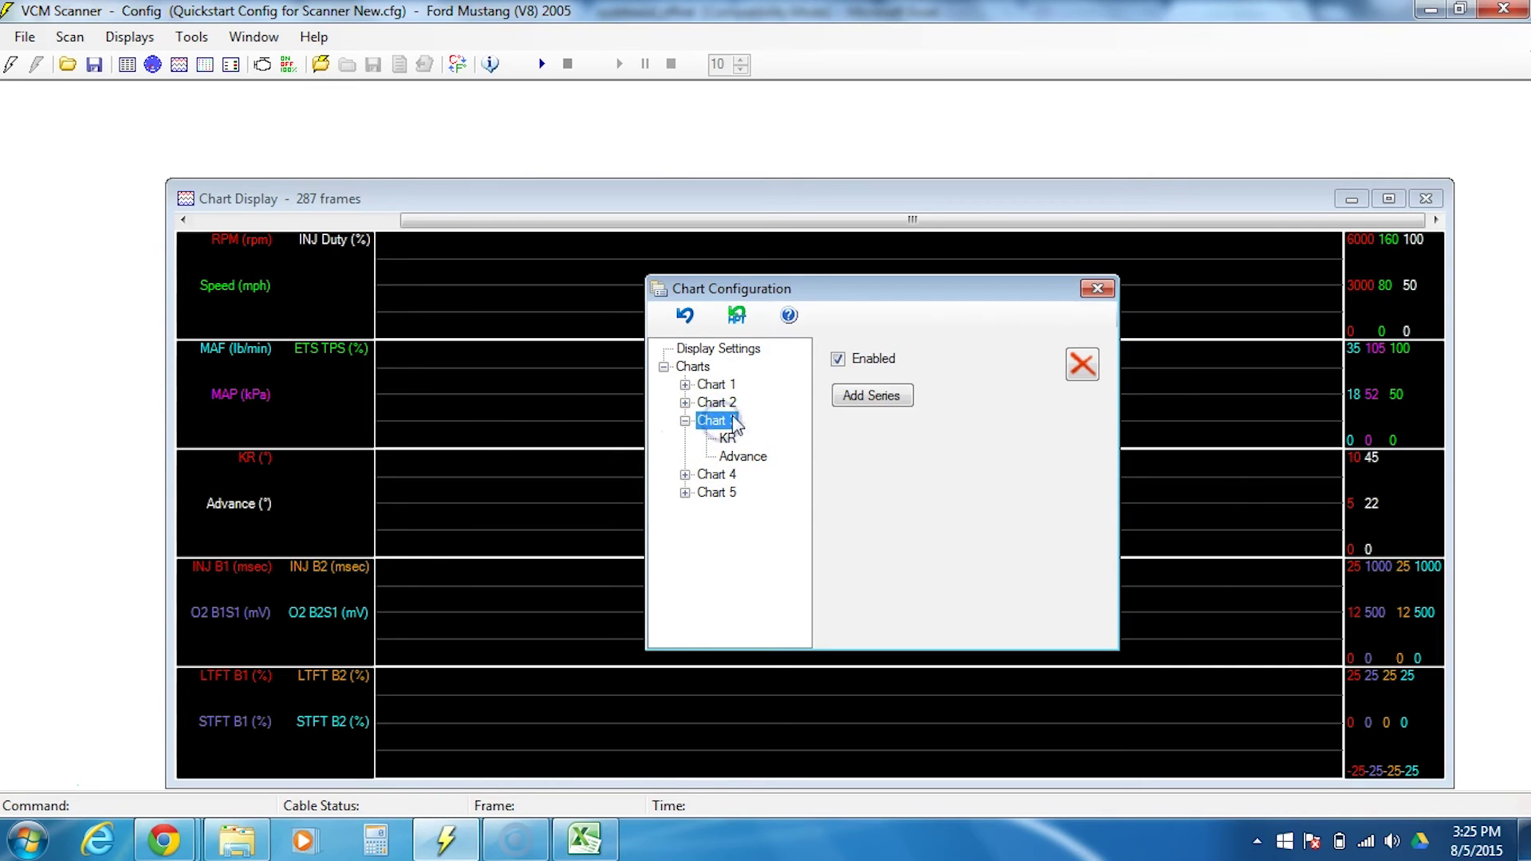
click(872, 395)
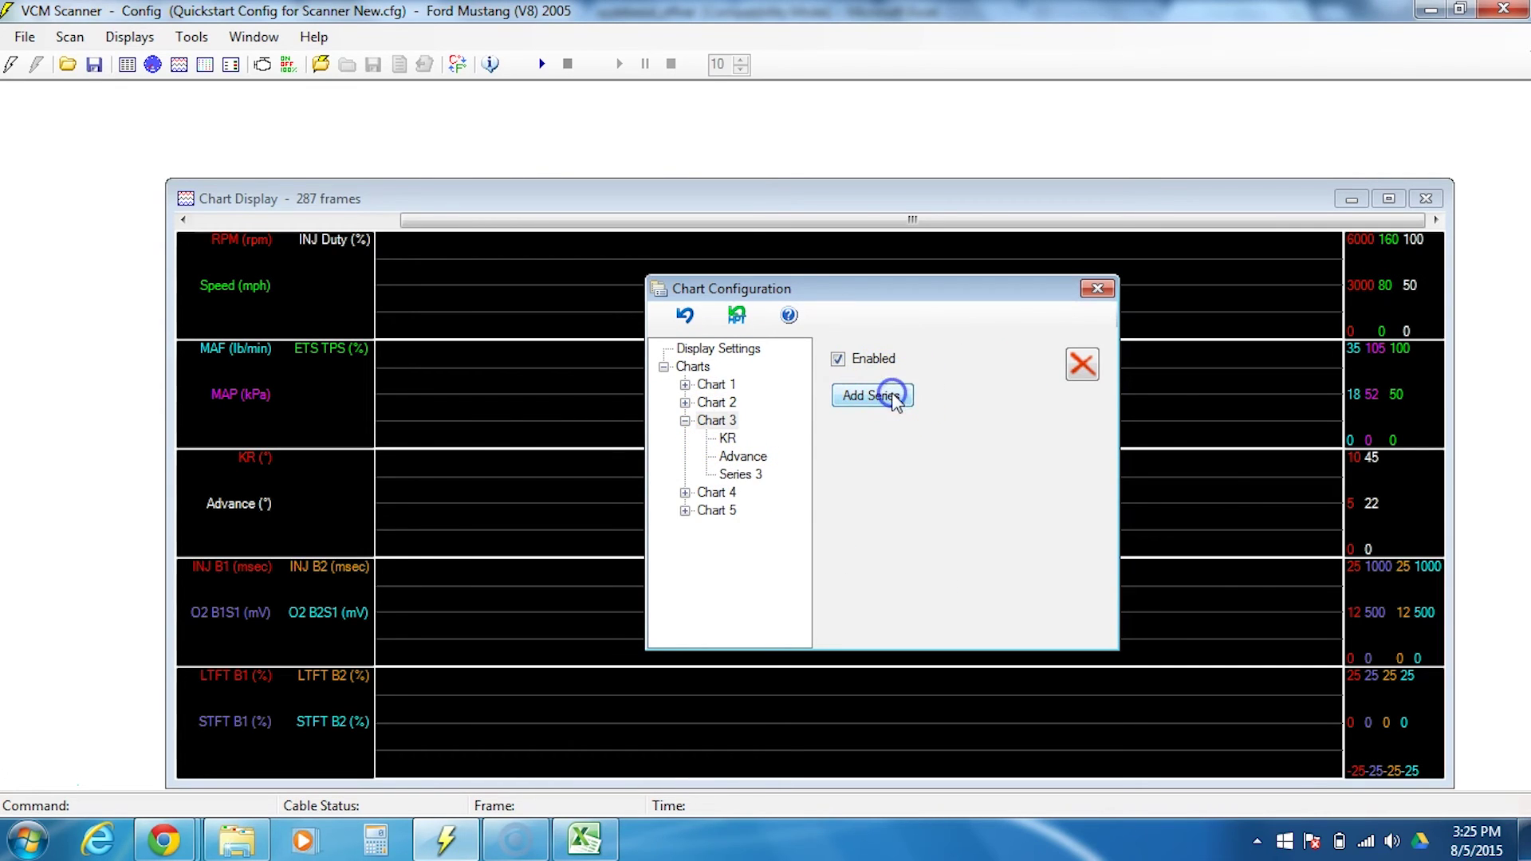
- Assign User Defined > WEGO IV Wideband as the parameter of the new Series 3
click(741, 475)
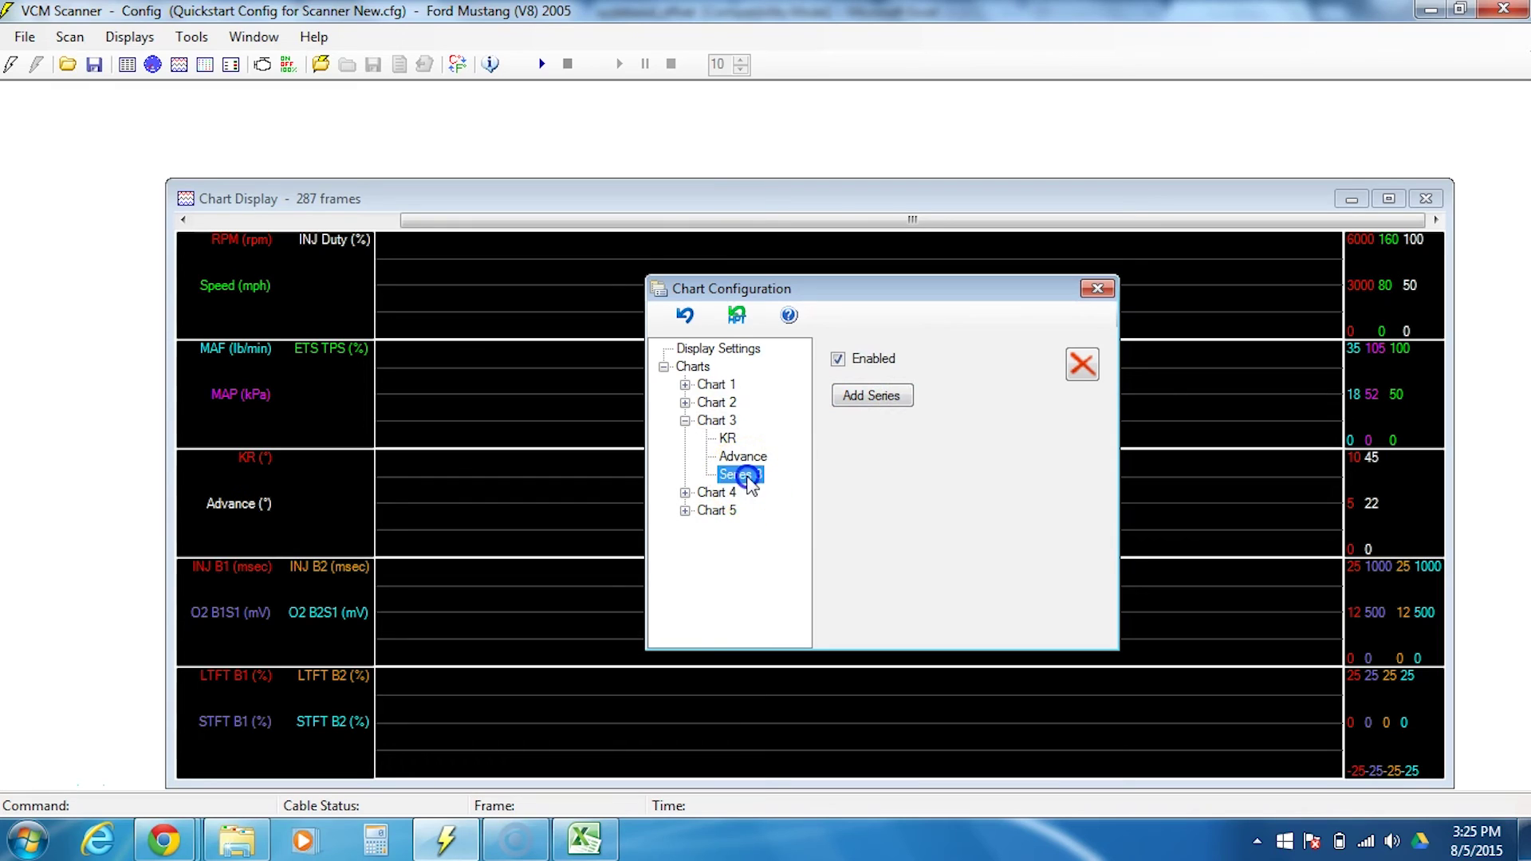
click(938, 397)
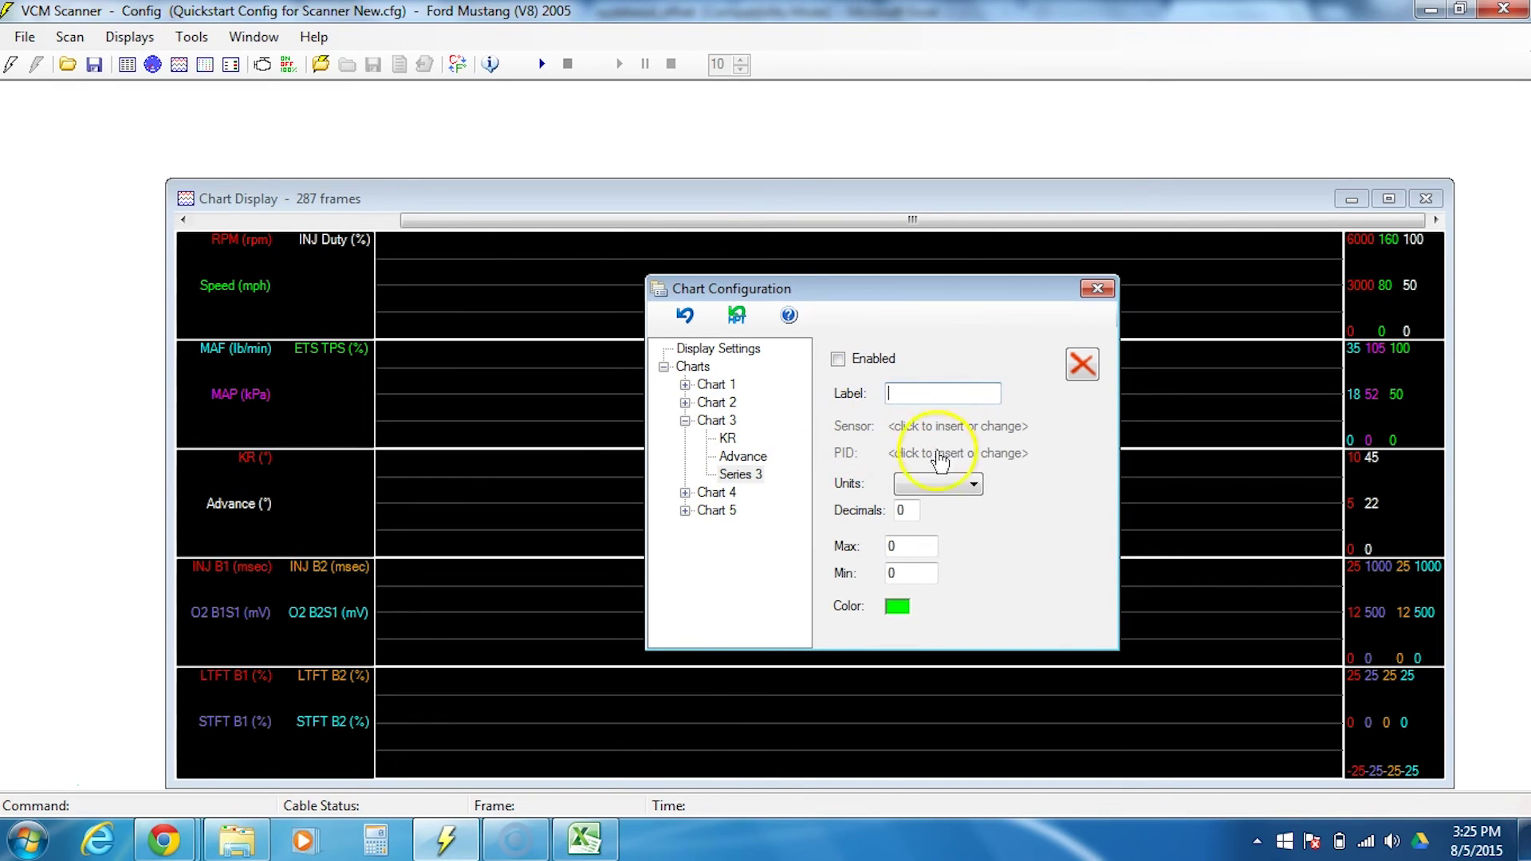
click(987, 455)
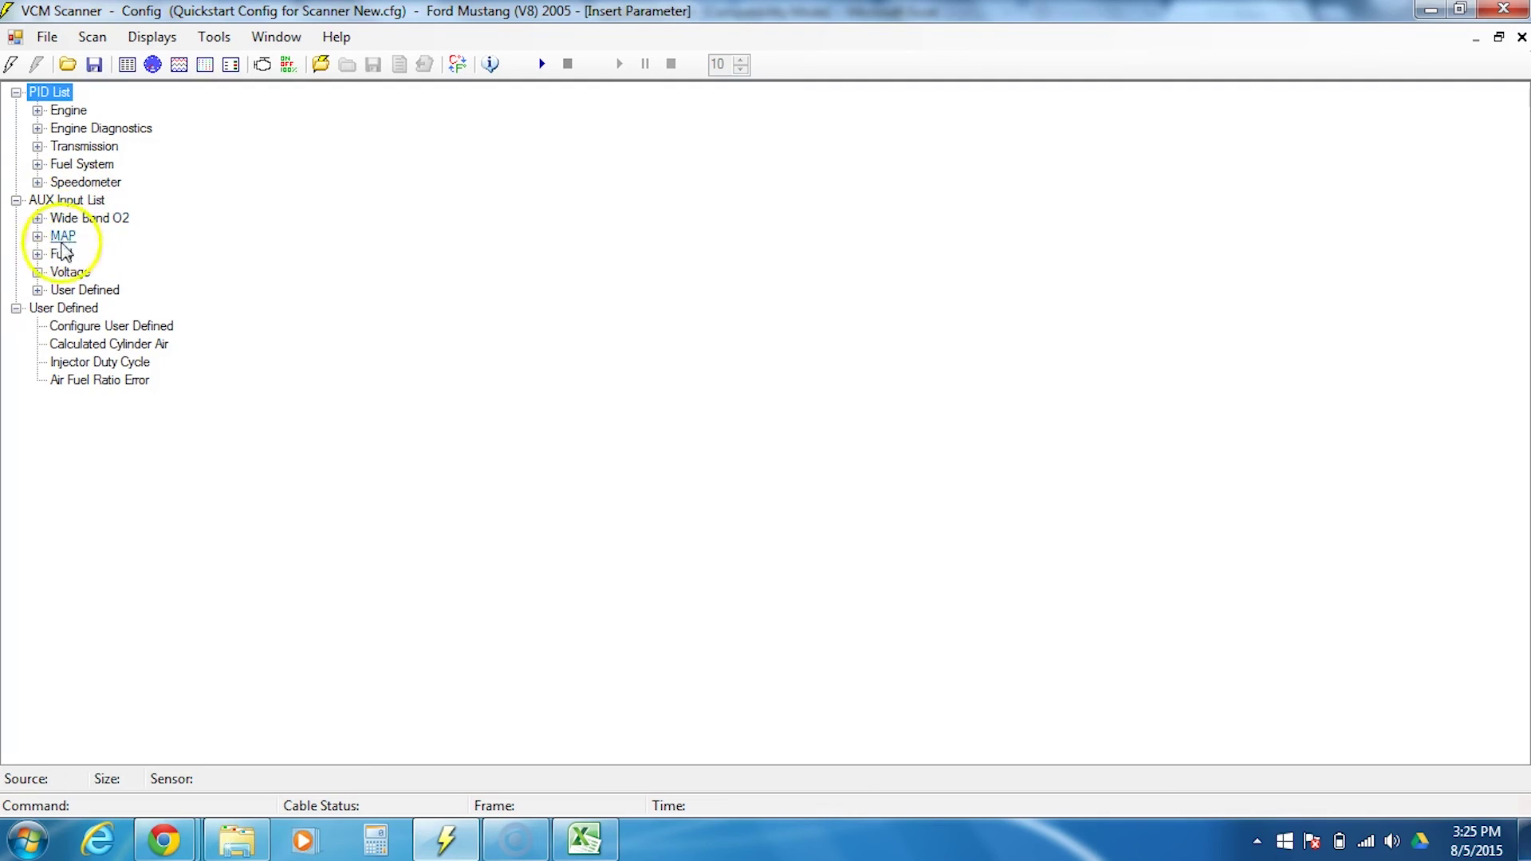
click(38, 290)
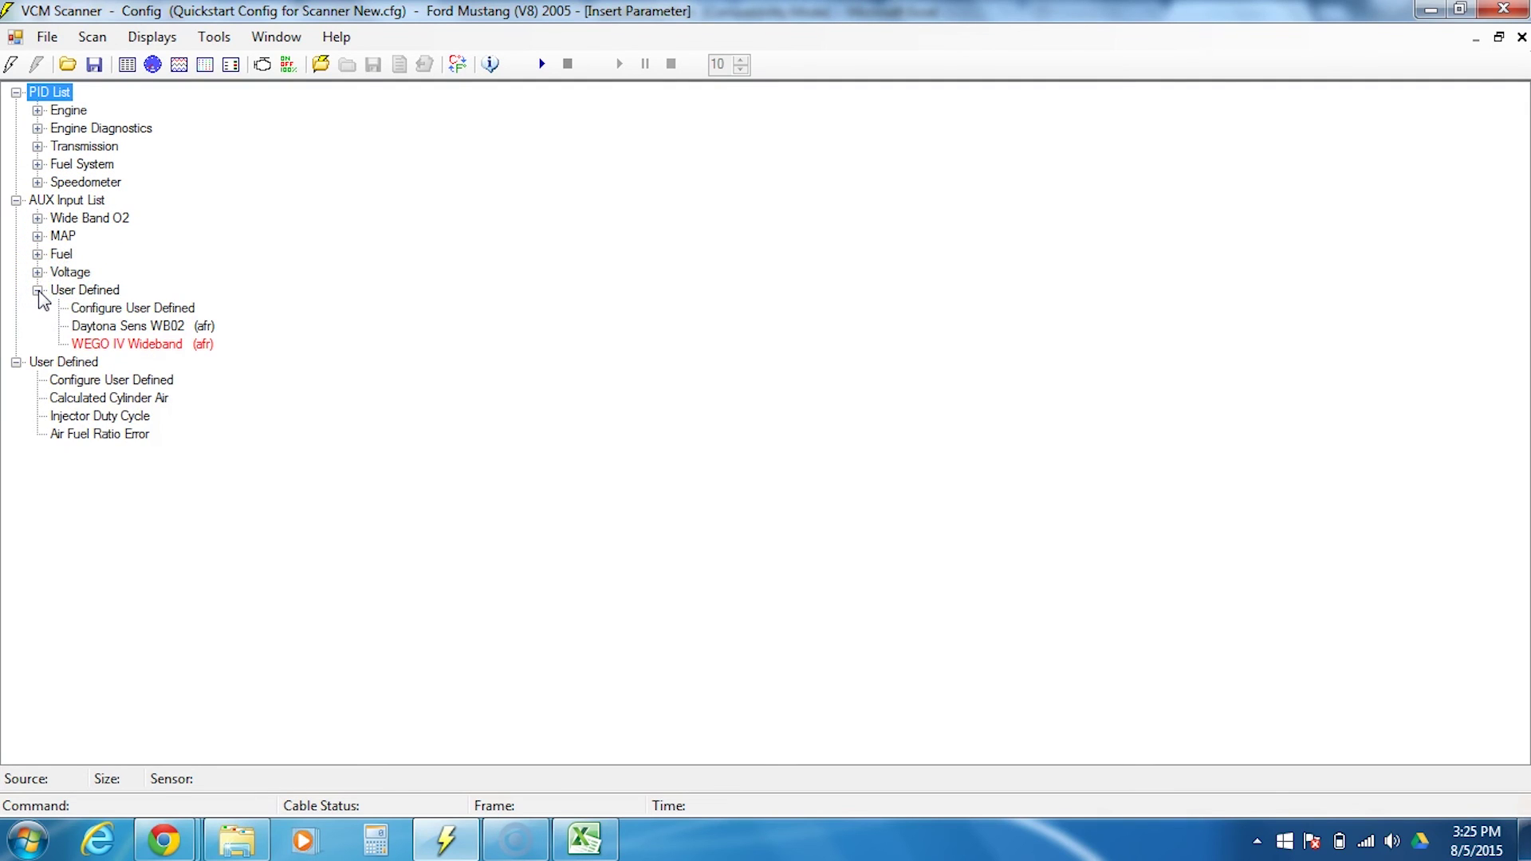
double_click(146, 347)
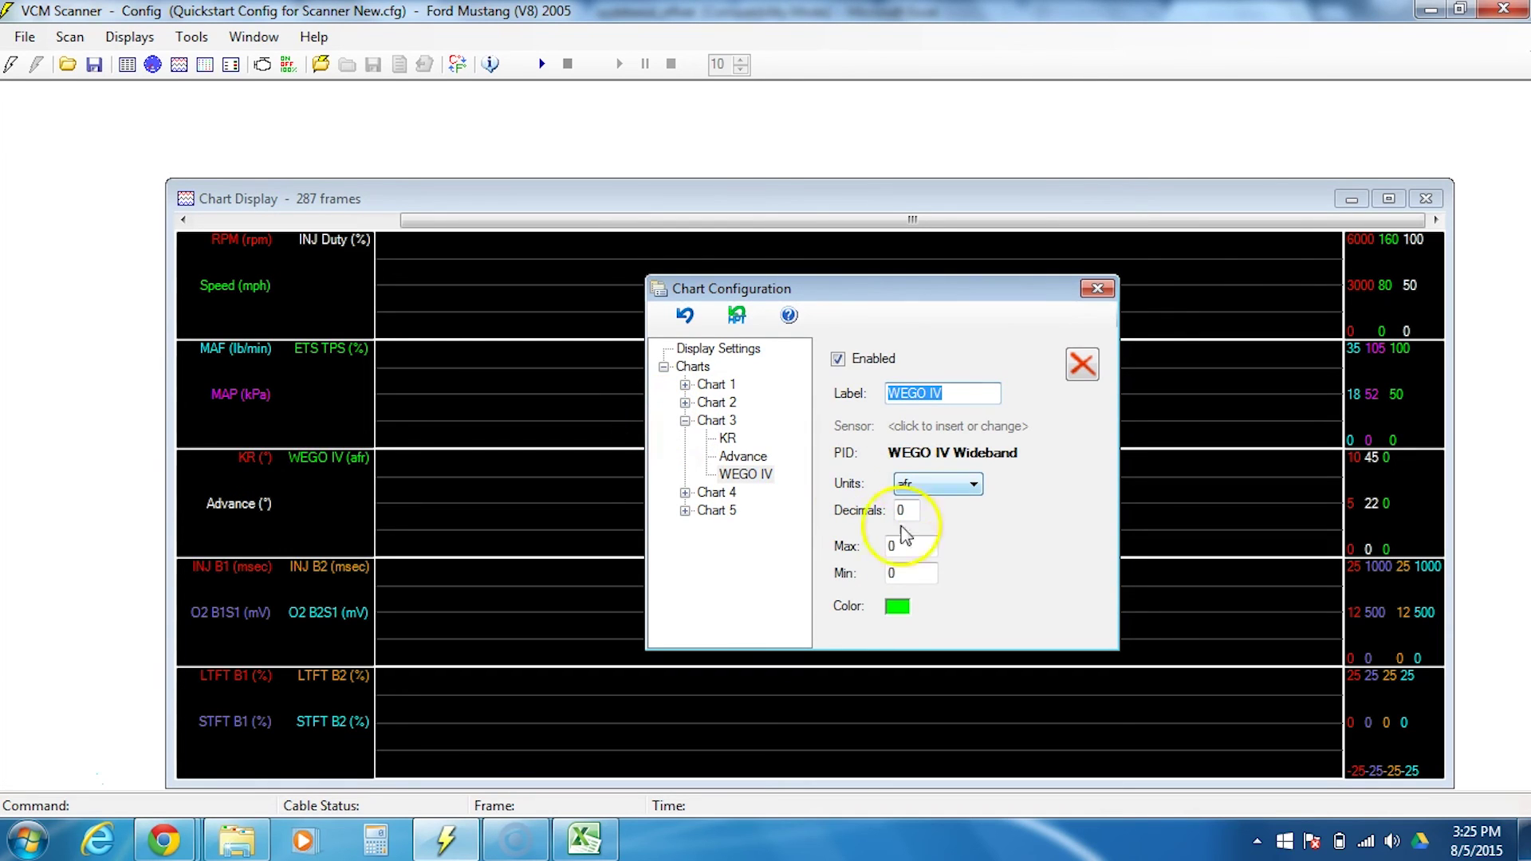
- Give the WEGO IV series min 10, max 20 and 2 decimals, then commit the chart settings
click(905, 574)
text(10)
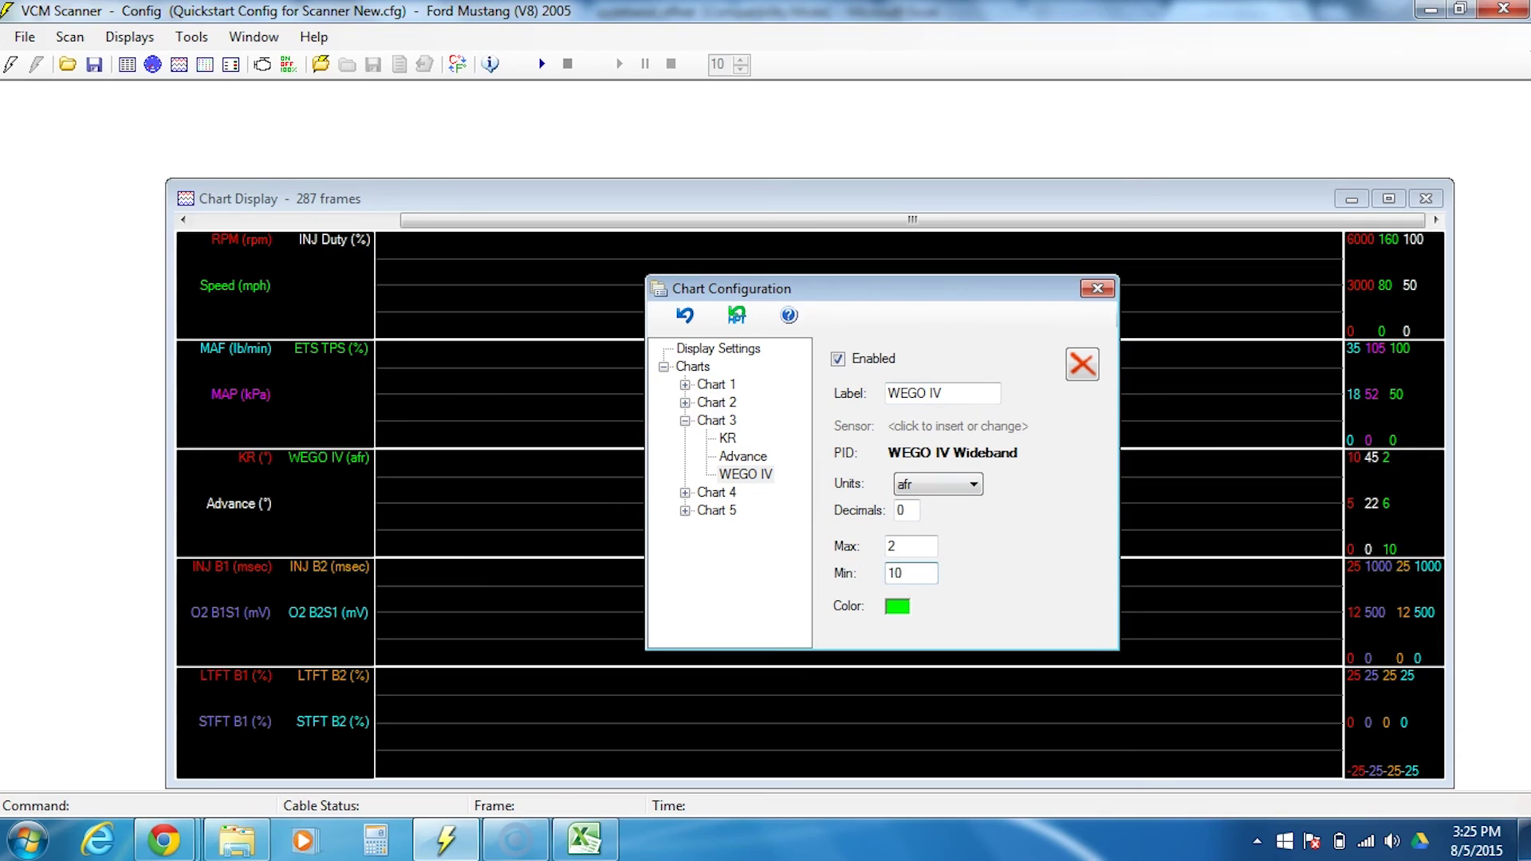
drag(905, 546, 864, 542)
text(20)
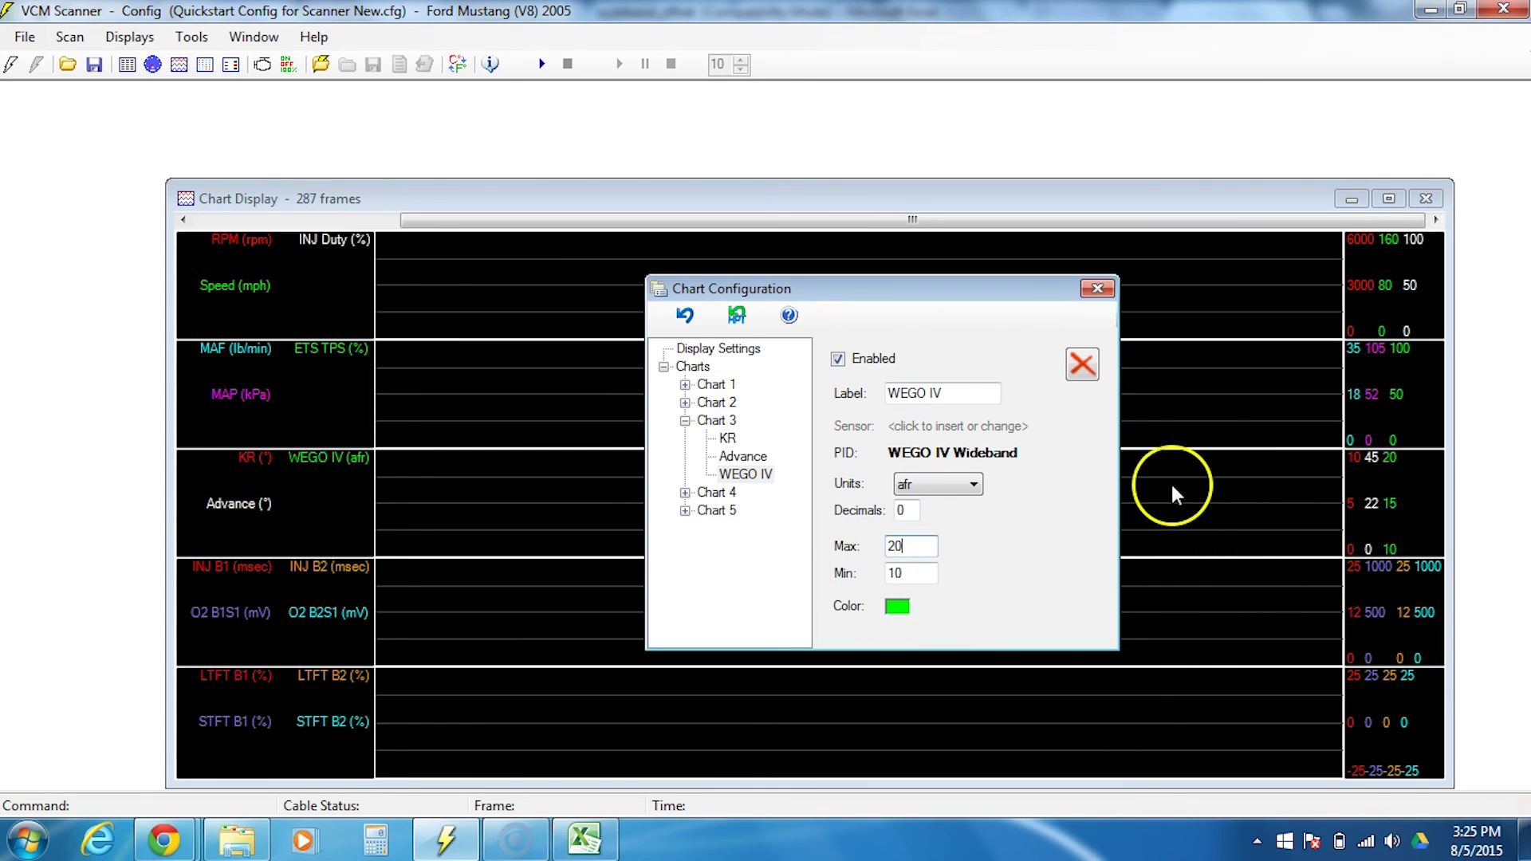
click(915, 510)
key(BackSpace)
text(2)
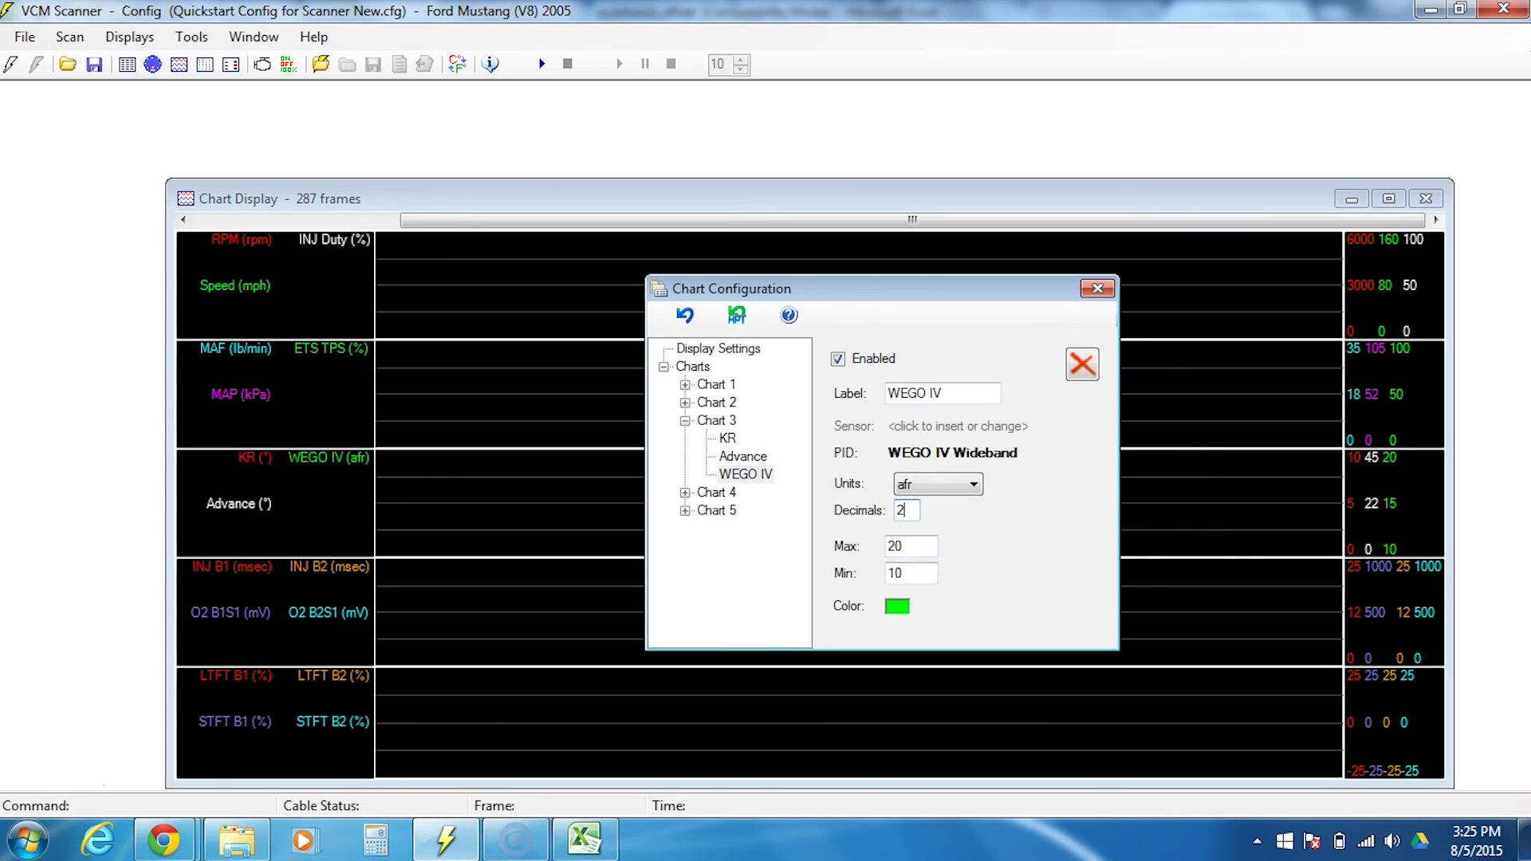
click(1097, 289)
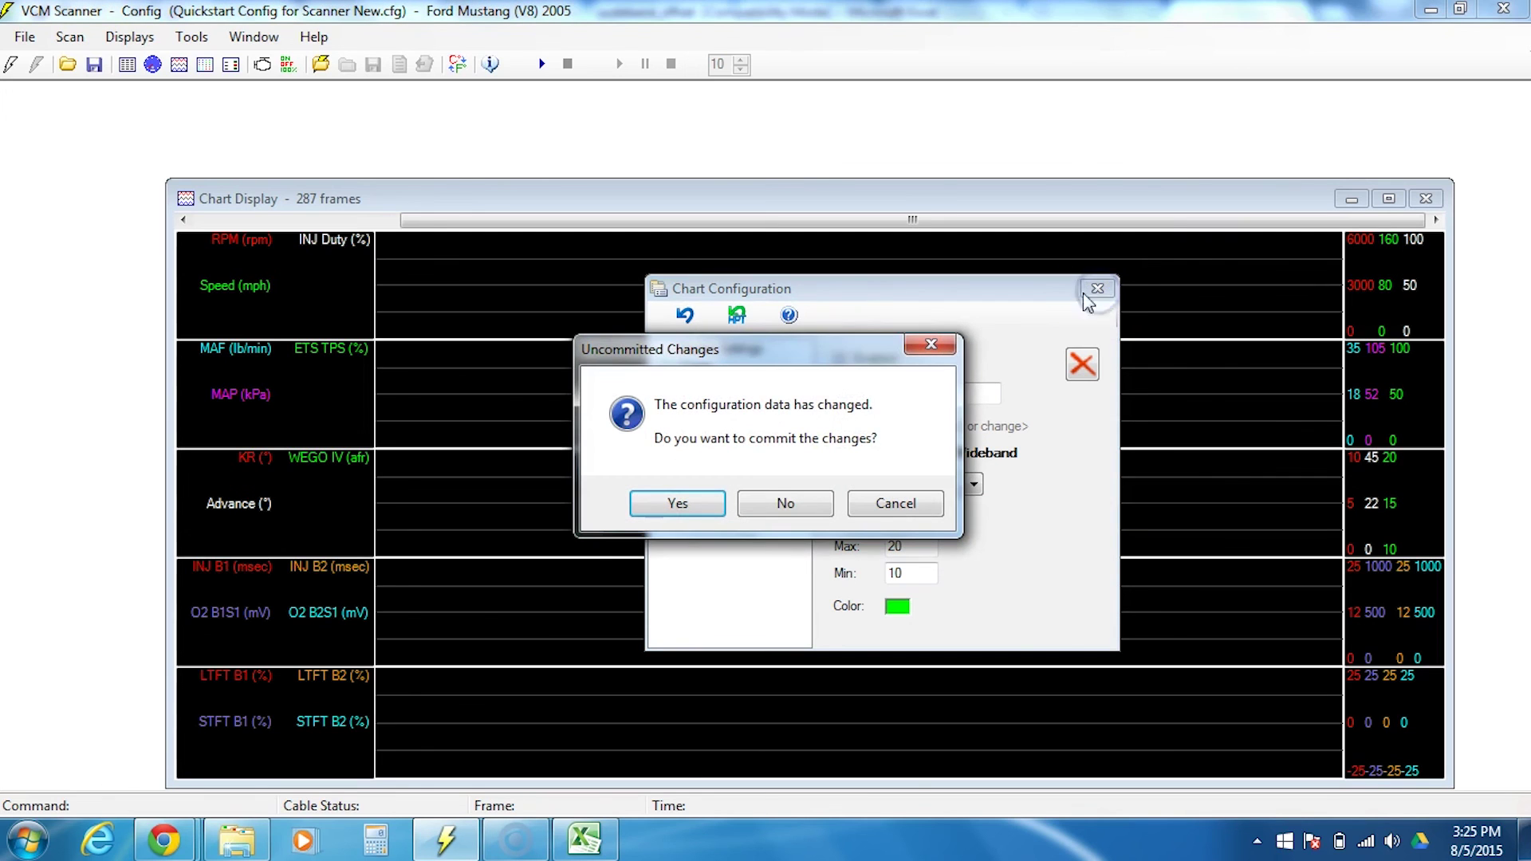
click(682, 506)
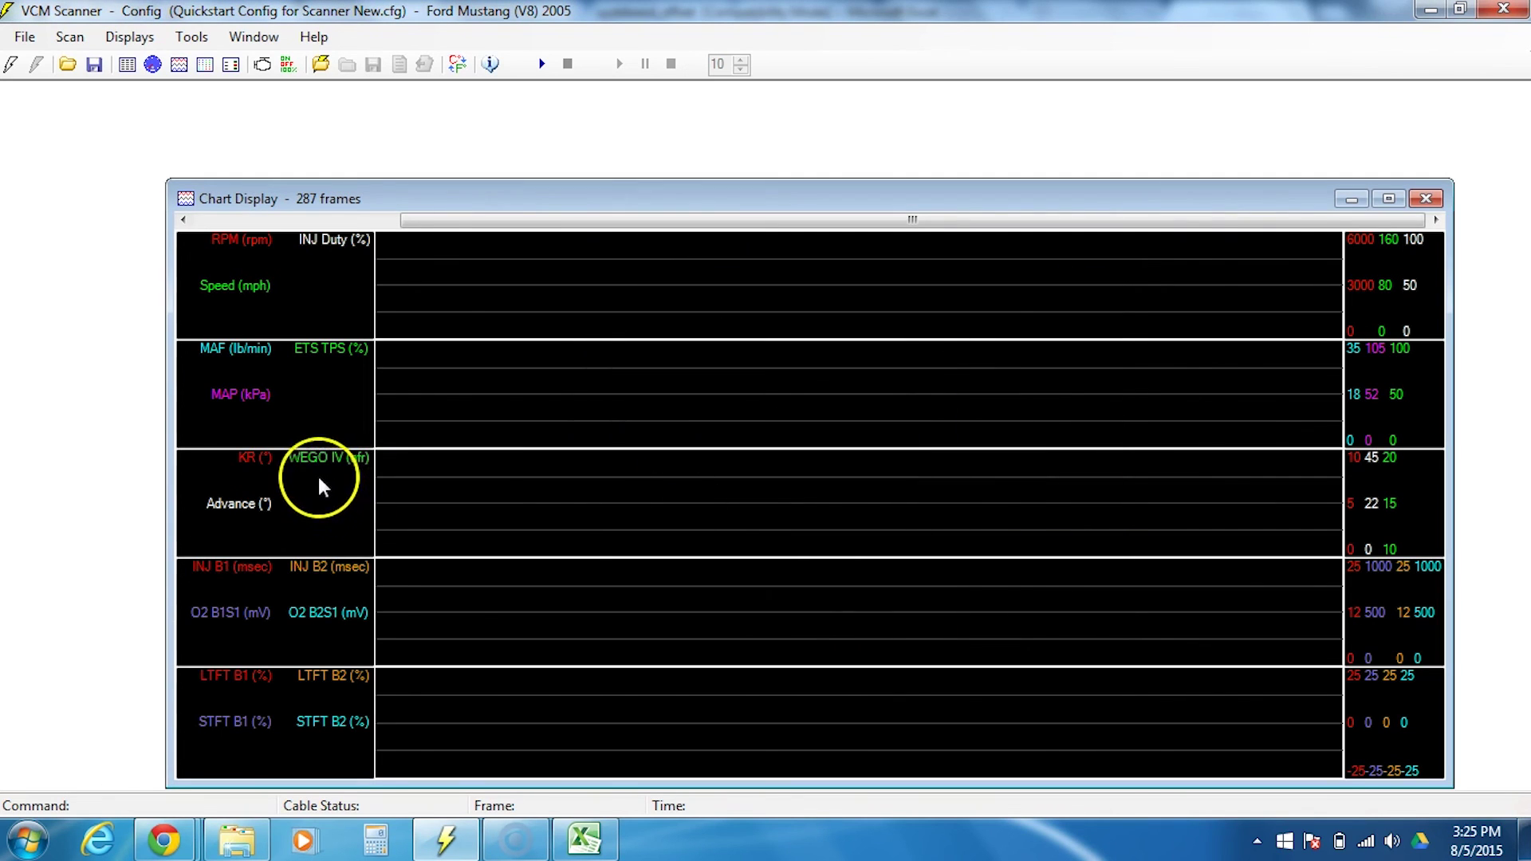